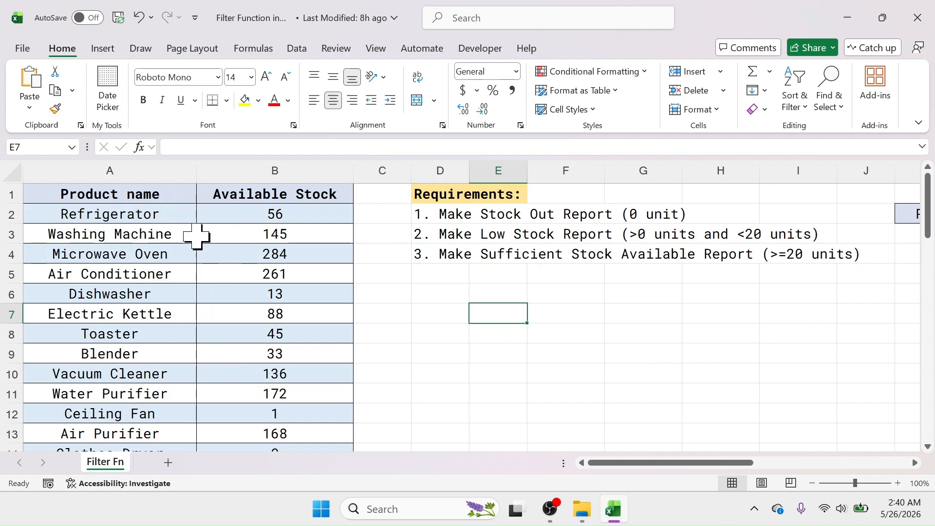
Step: Examine the Product name and Available Stock columns of the source table and the Stock Out Report headers
left_click_drag(153, 194, 156, 418)
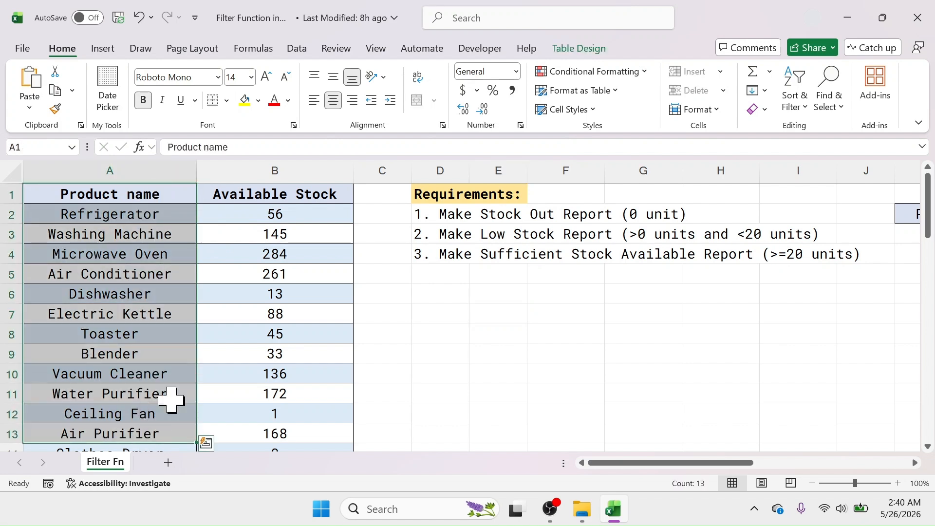
left_click_drag(309, 194, 304, 409)
left_click_drag(142, 195, 320, 428)
left_click(563, 353)
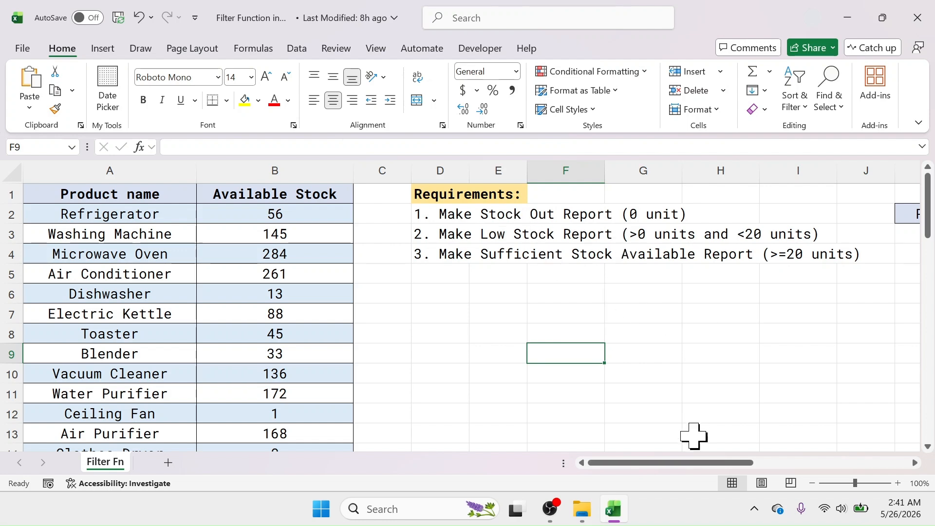
left_click_drag(686, 463, 769, 467)
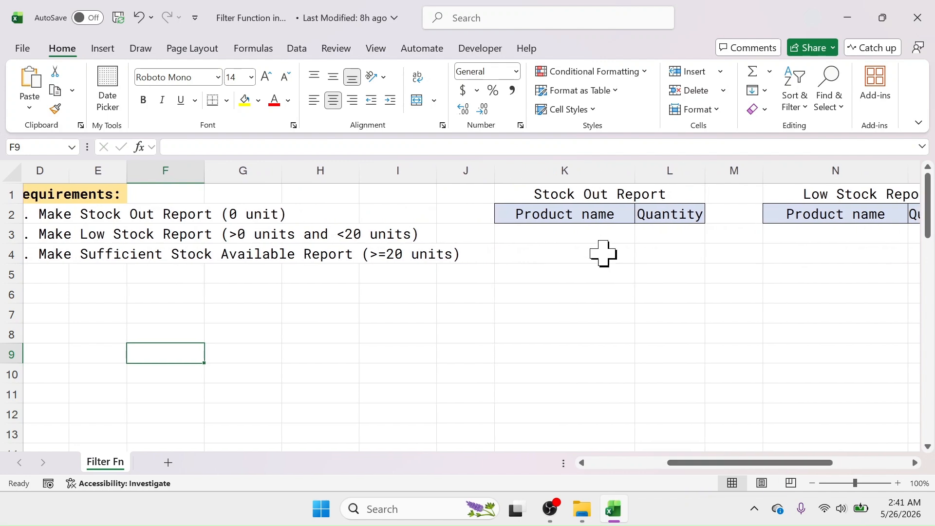
left_click(570, 214)
left_click(666, 216)
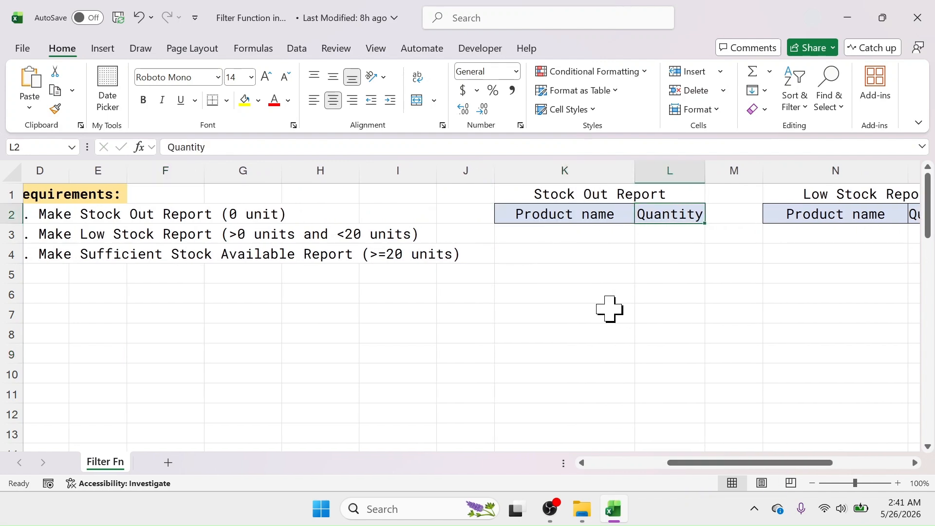
left_click(565, 235)
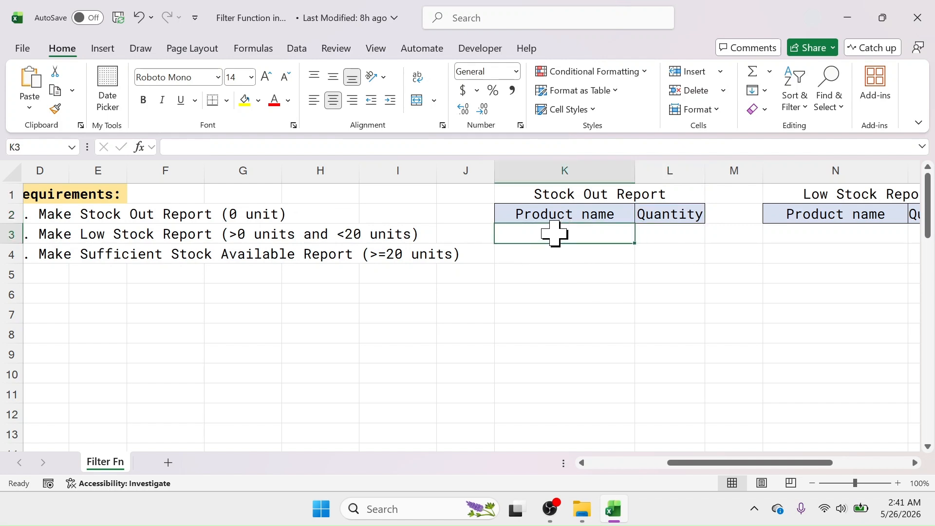
type("=")
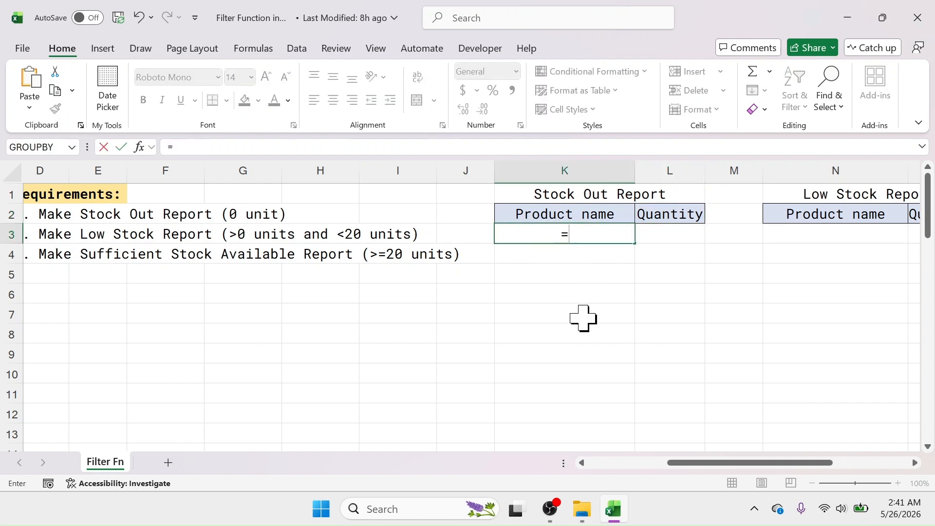
type("FILTER")
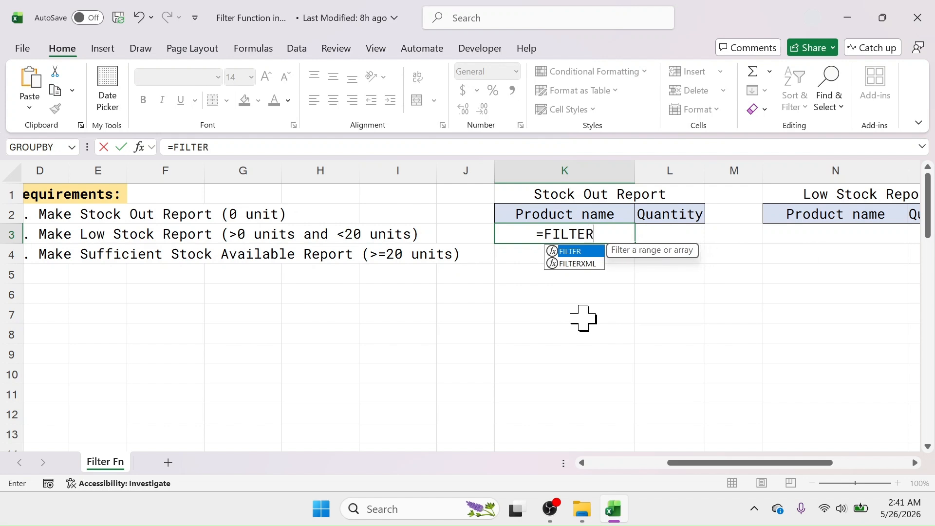
type("(")
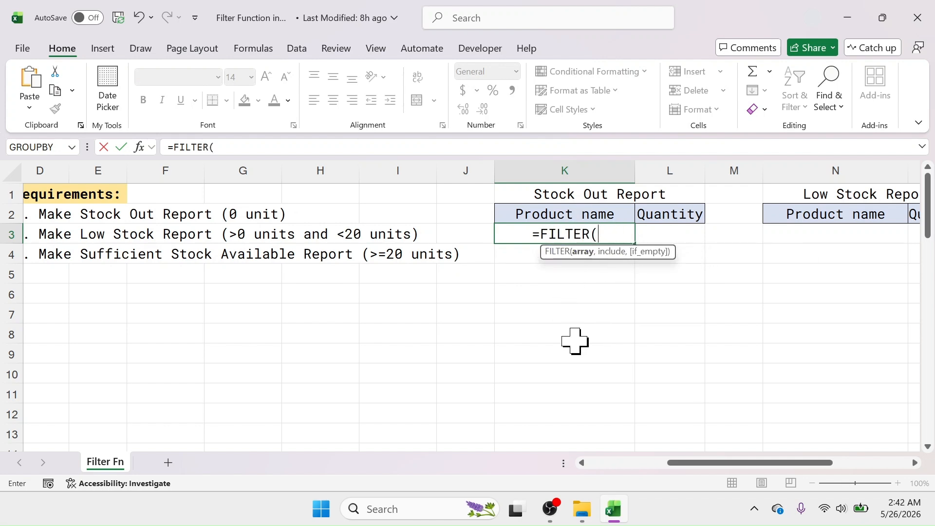
left_click_drag(724, 462, 625, 480)
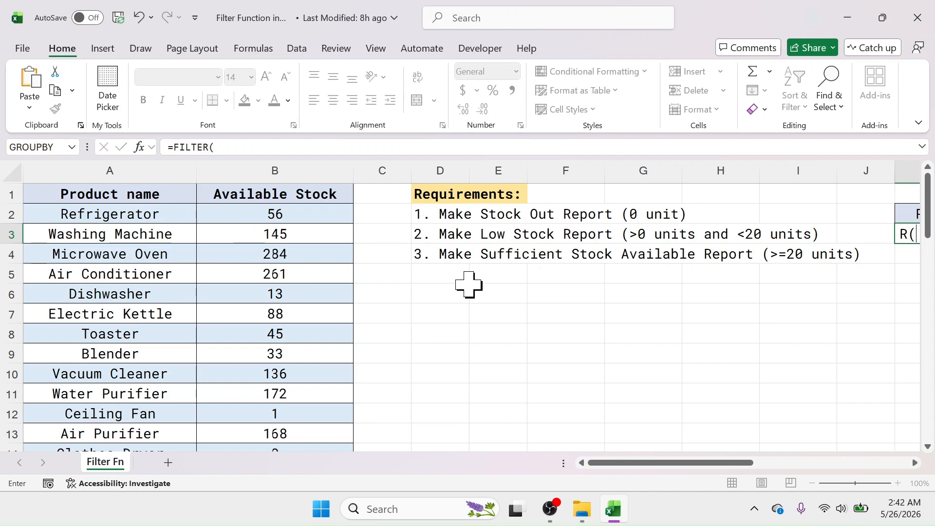
key("Escape")
Step: Check the name assigned to the product stock table
left_click(106, 258)
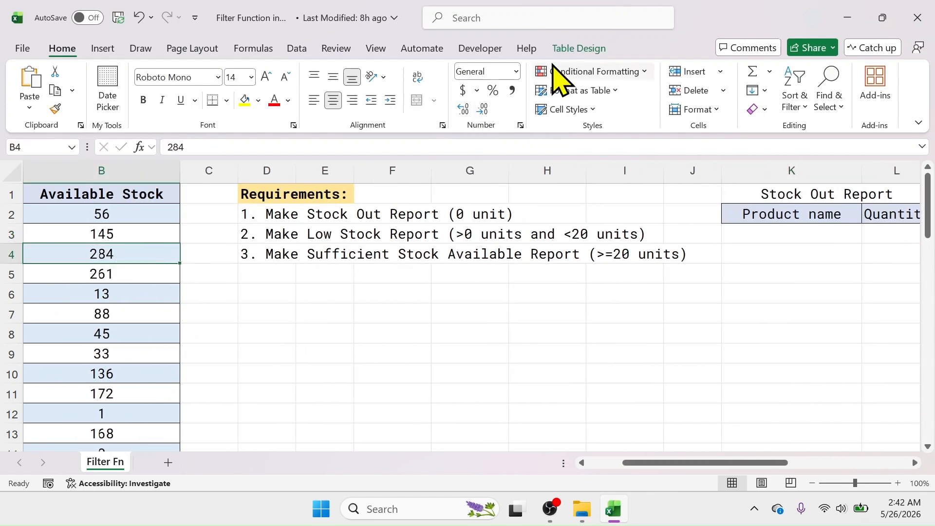
left_click(577, 48)
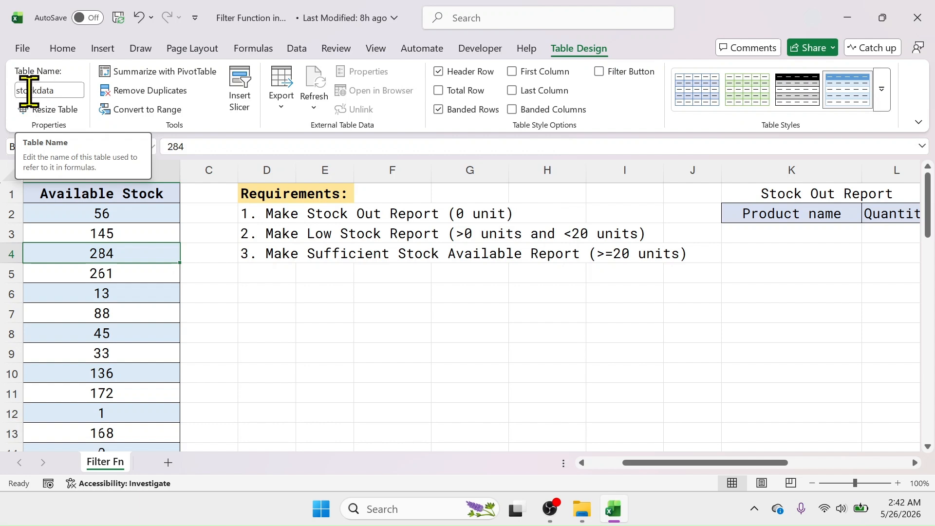
key("Return")
Step: Start a FILTER formula in cell K3 of the Stock Out Report with the stockdata table as its array
left_click_drag(720, 462, 771, 463)
left_click(552, 238)
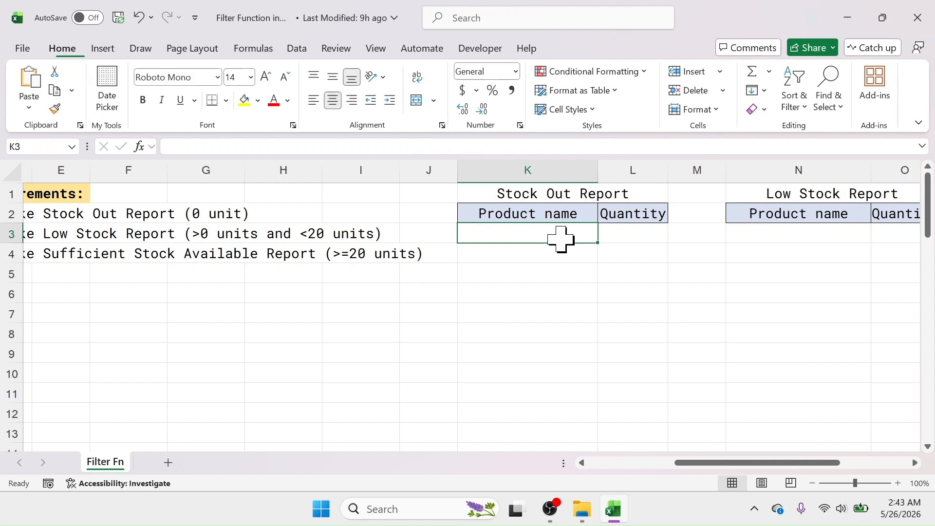
type("=F")
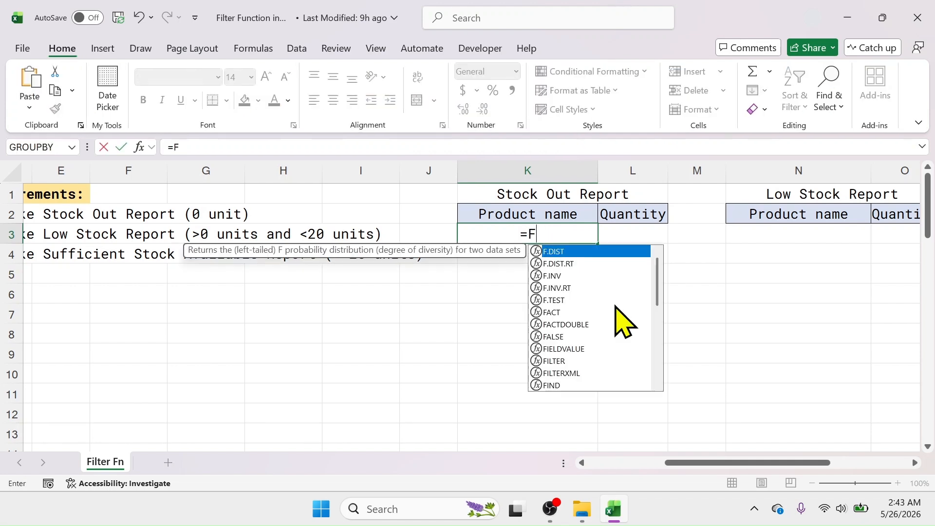
type("ILTER")
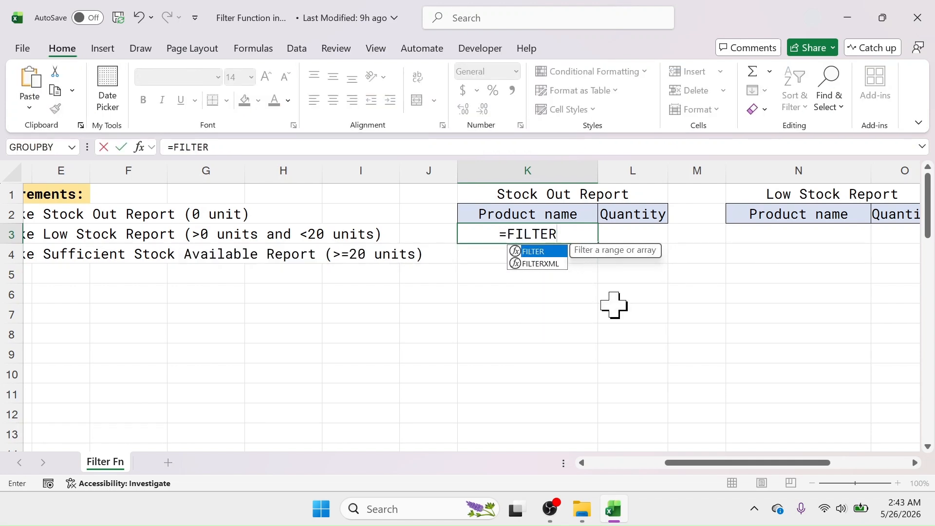
type("(")
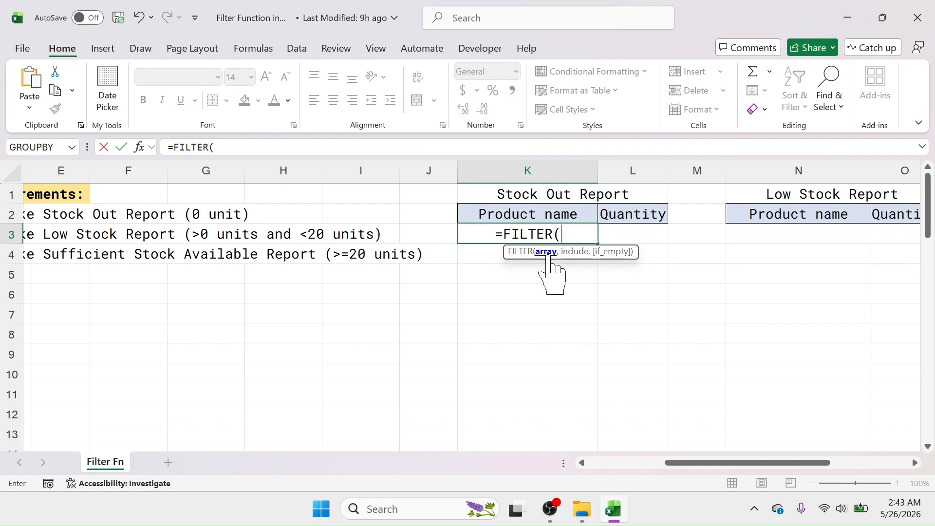
type("s")
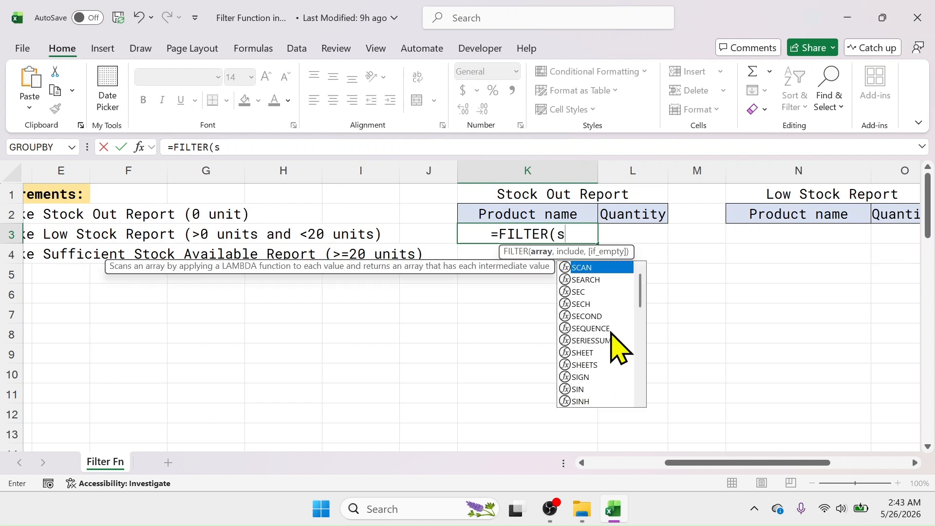
type("toc")
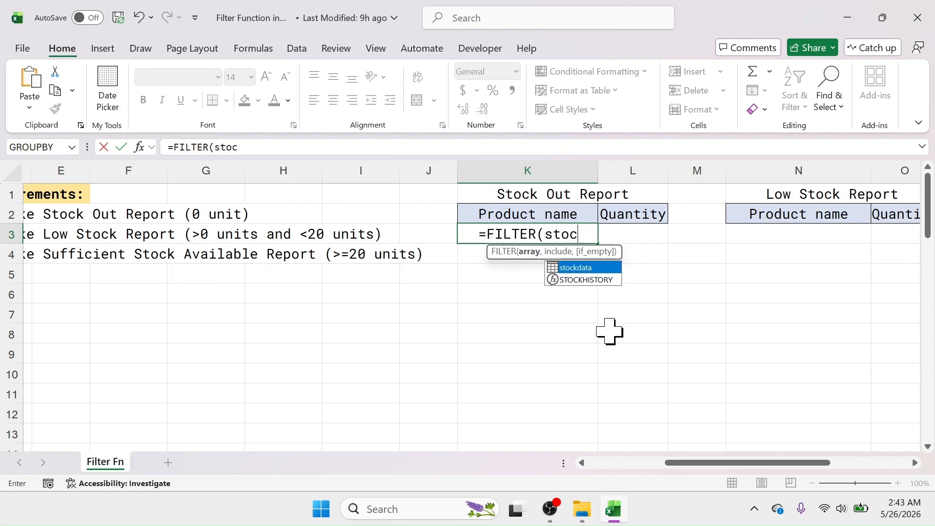
double_click(580, 268)
type(",")
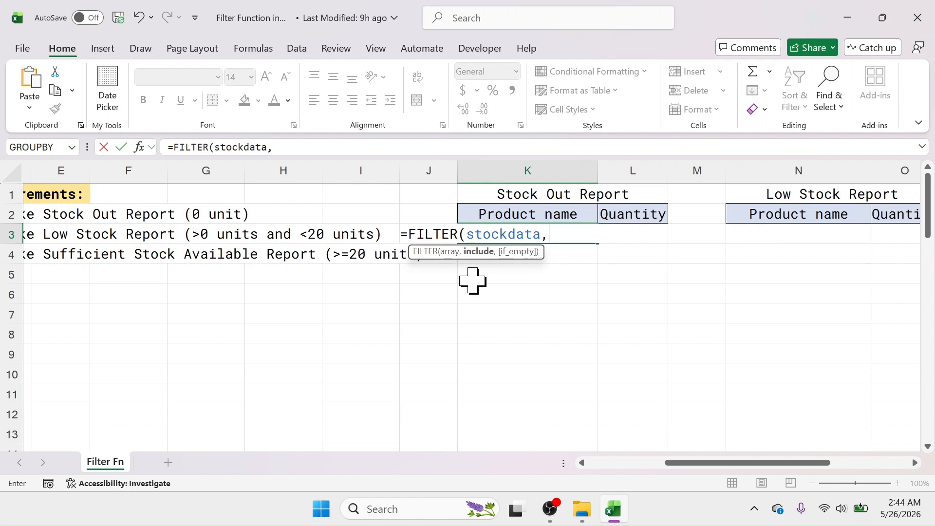
Step: Complete the K3 formula with the include condition stockdata[Available Stock]=0 and "not found" as the if_empty value
left_click_drag(711, 462, 655, 480)
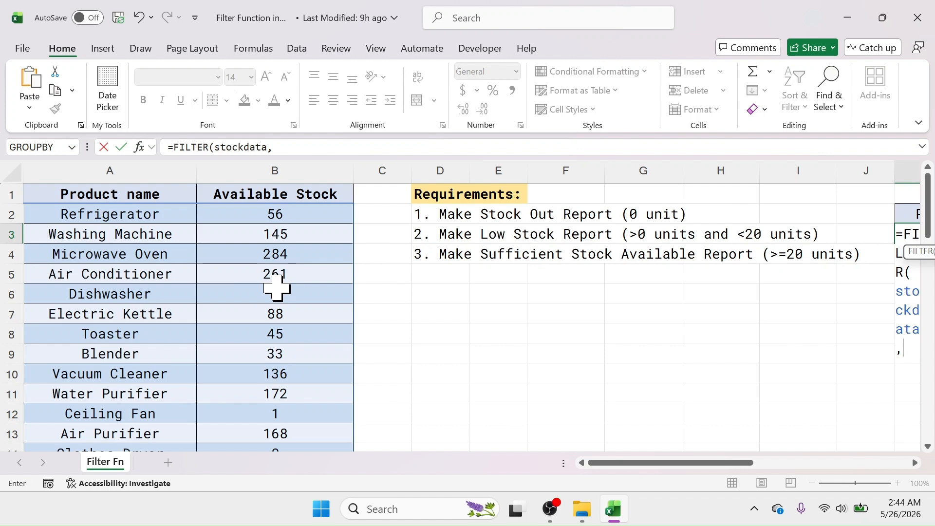
left_click_drag(693, 467, 803, 468)
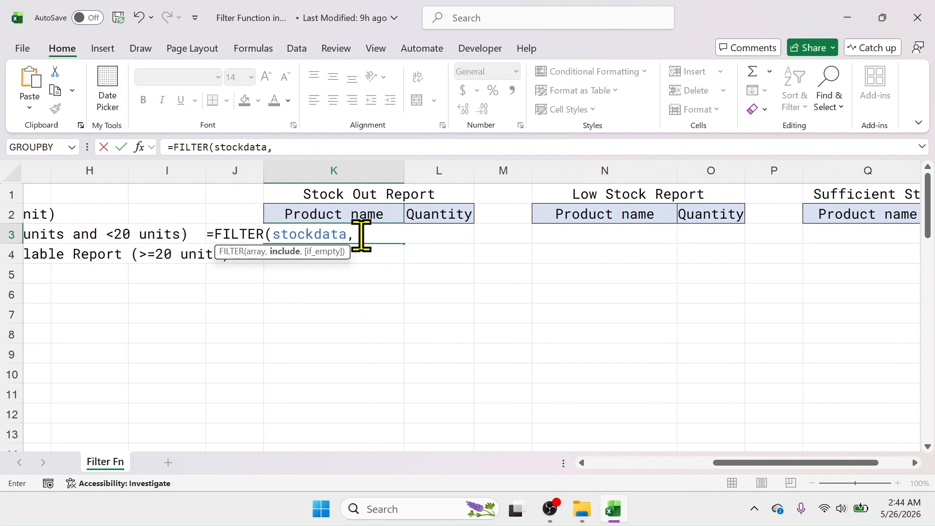
type("stock")
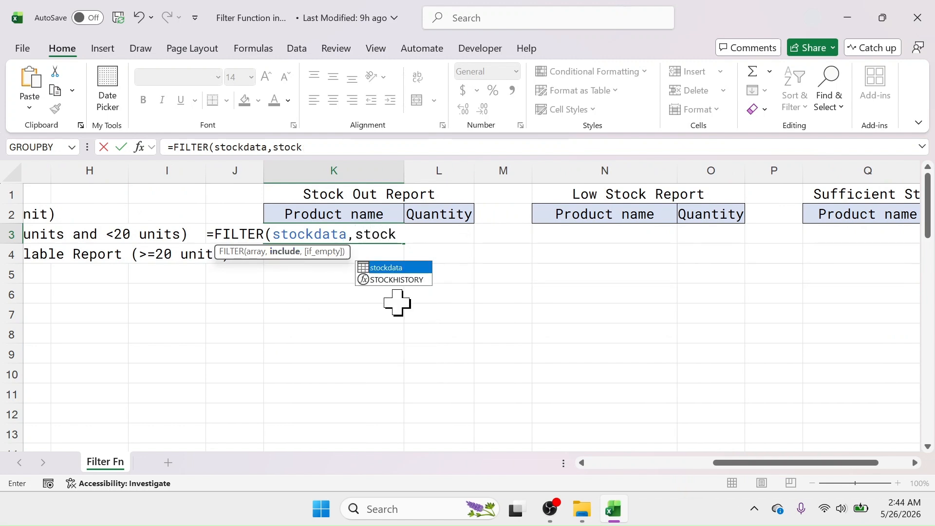
double_click(395, 267)
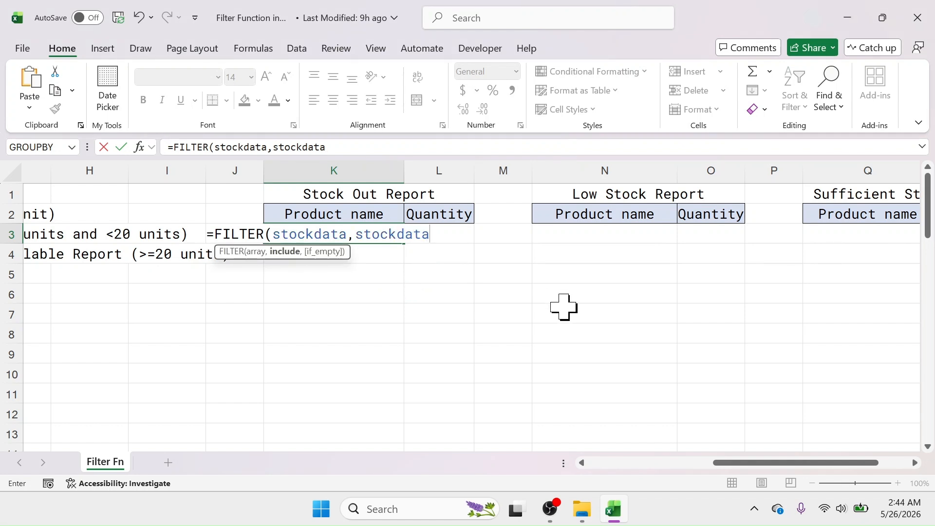
type("[")
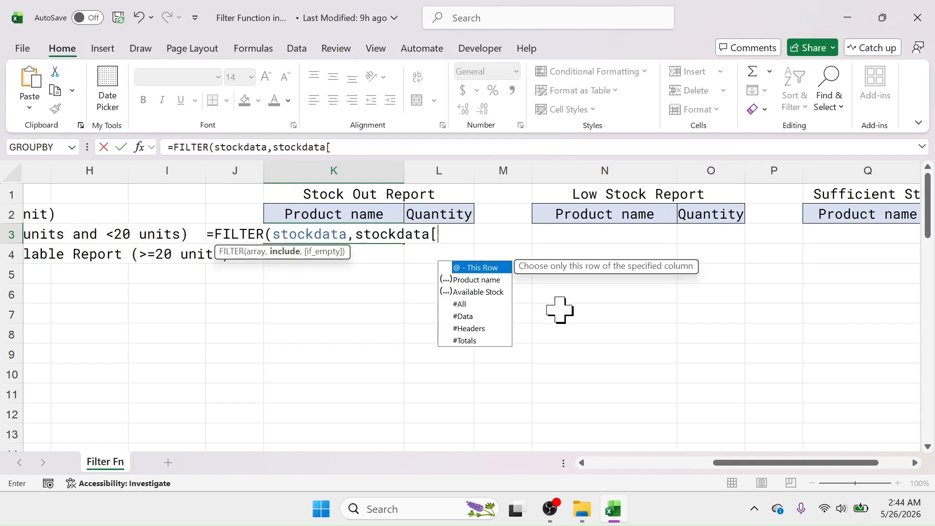
double_click(478, 292)
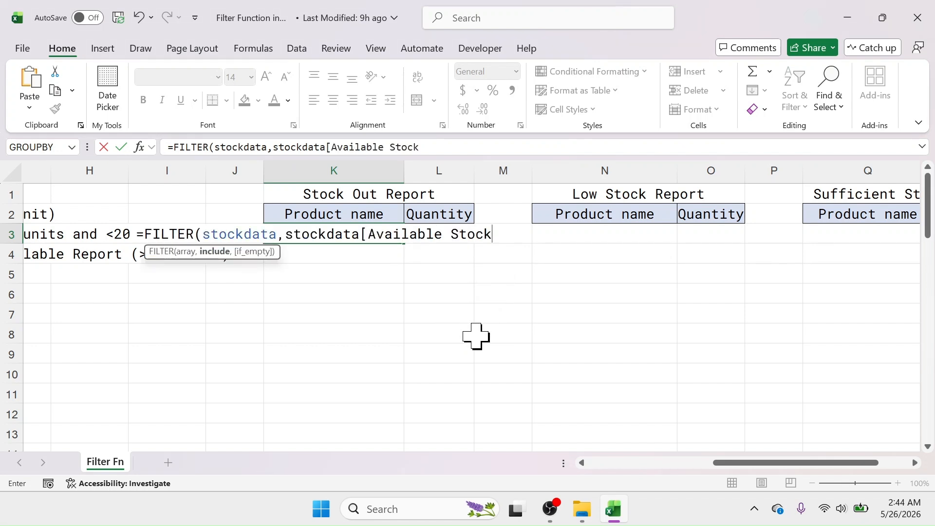
type("]=0,")
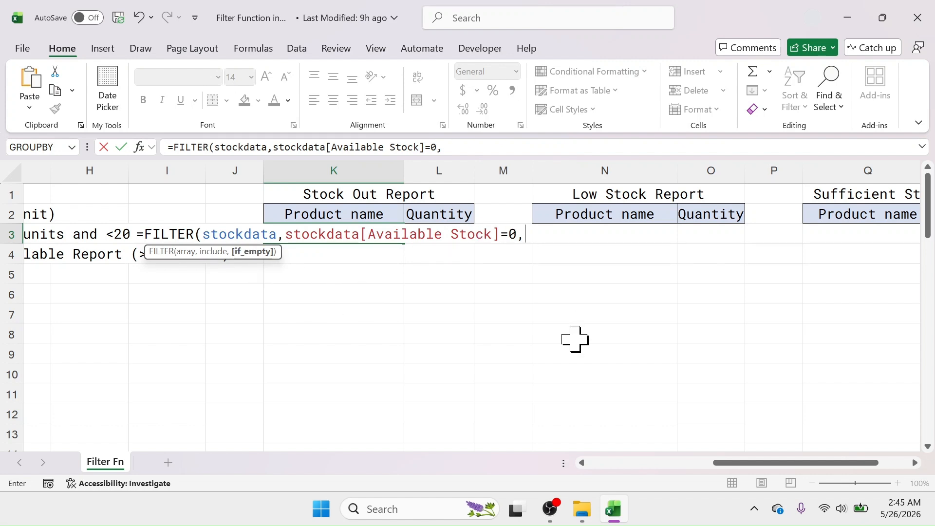
type("\"not found")
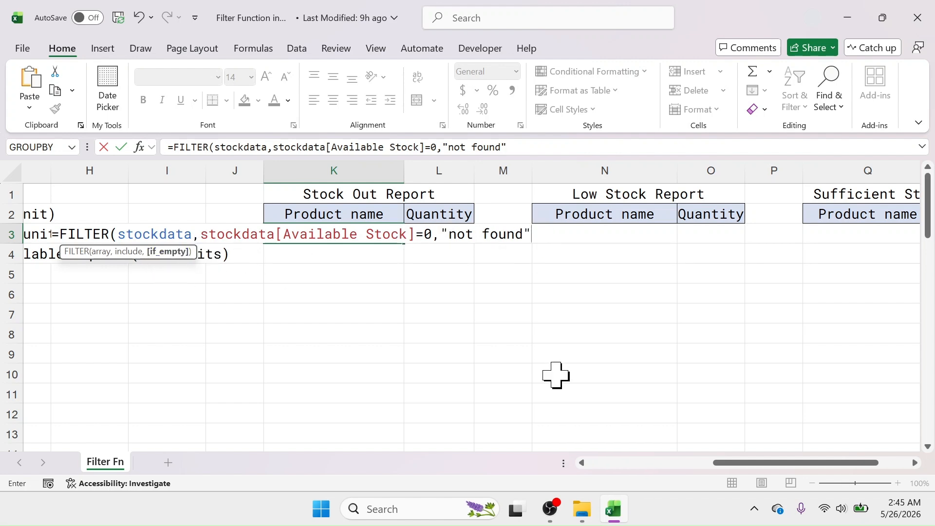
key("Return")
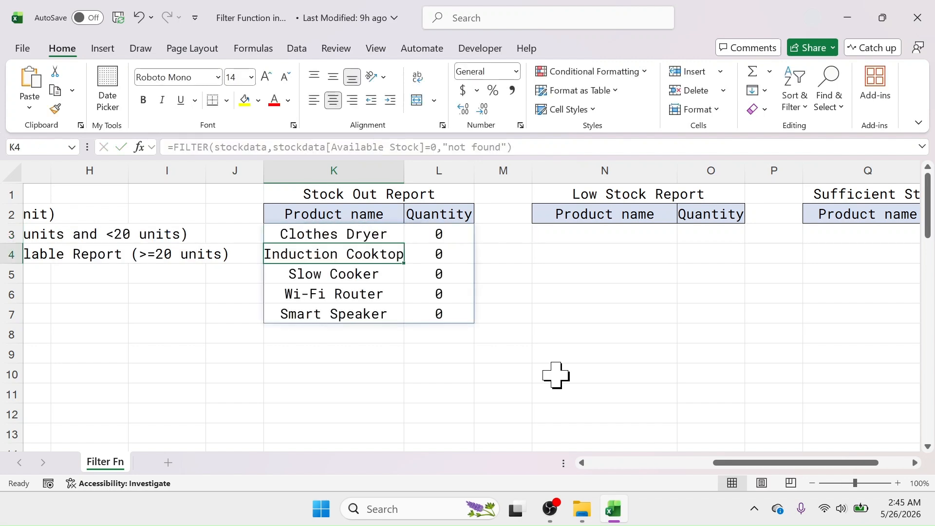
Step: Widen column K slightly to fit the product names and review the Stock Out Report's products and quantities
left_click(366, 292)
left_click_drag(404, 178, 420, 178)
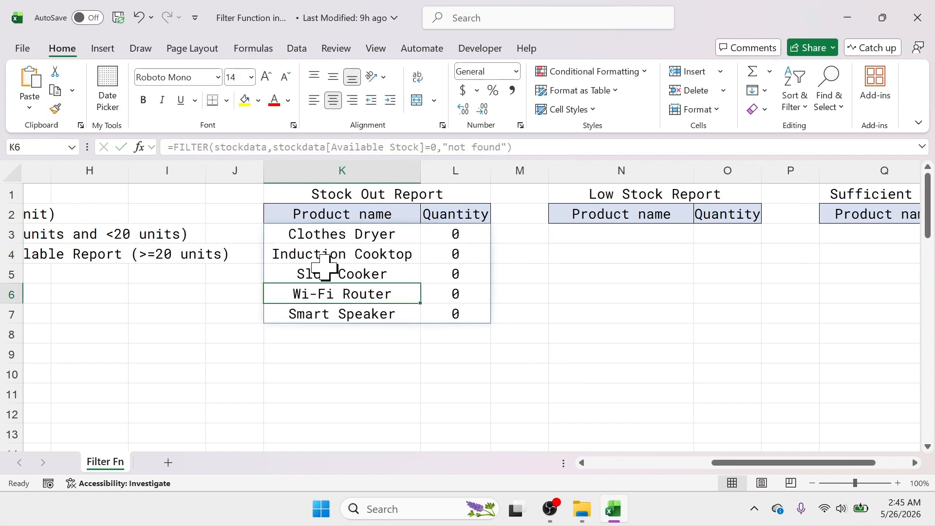
left_click_drag(355, 233, 345, 309)
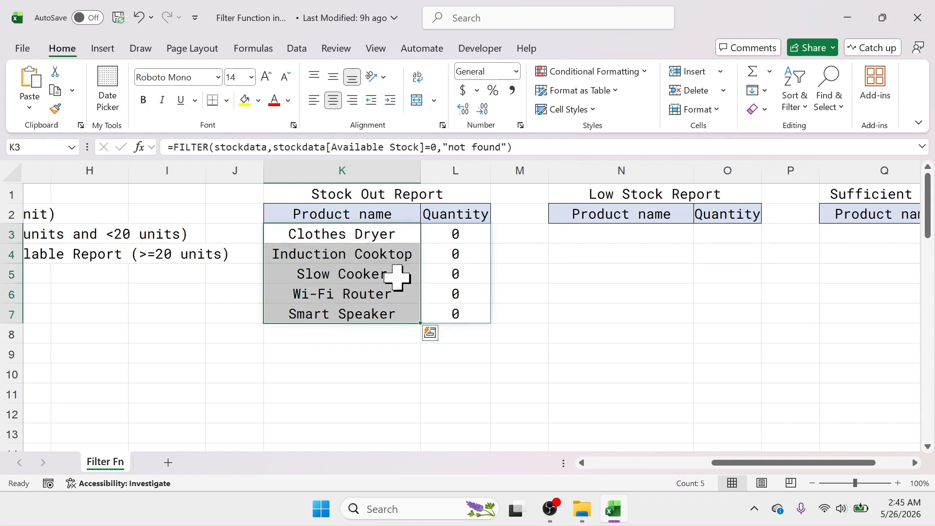
left_click(461, 237)
left_click_drag(463, 237, 460, 315)
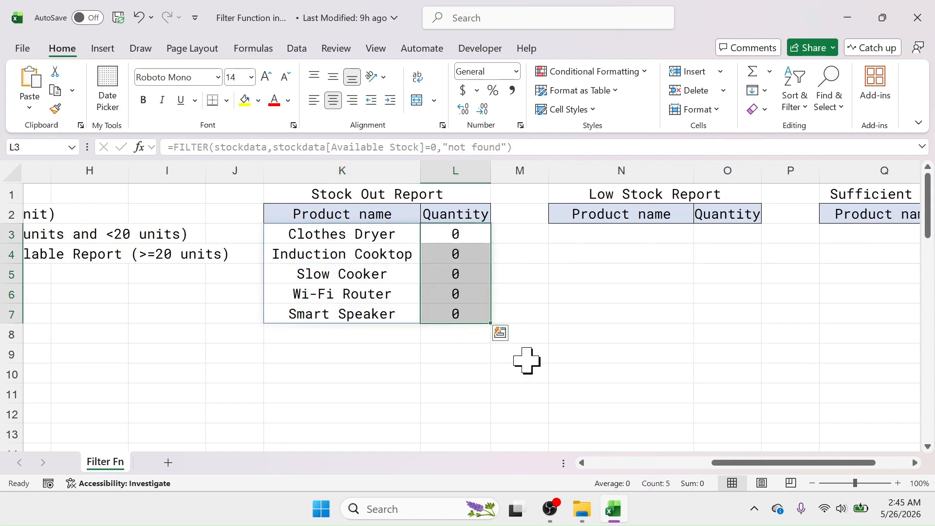
Step: Start a FILTER formula in cell N3 of the Low Stock Report with the stockdata table as its array
scroll(633, 341, "left", 4)
left_click_drag(746, 462, 724, 464)
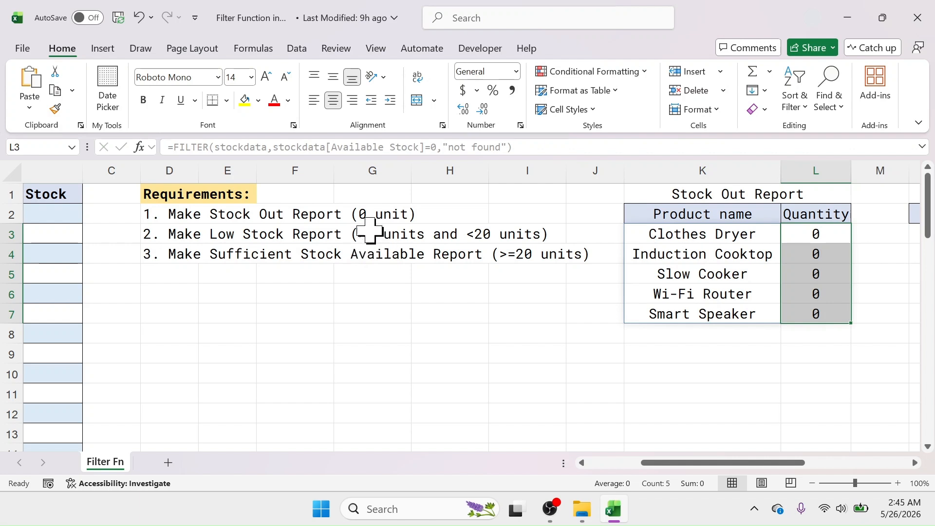
left_click_drag(752, 465, 857, 474)
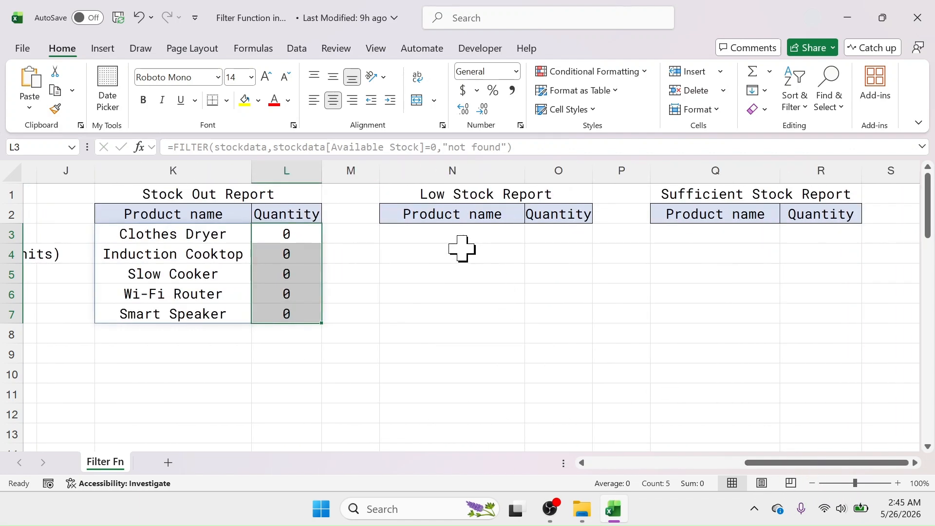
left_click(454, 233)
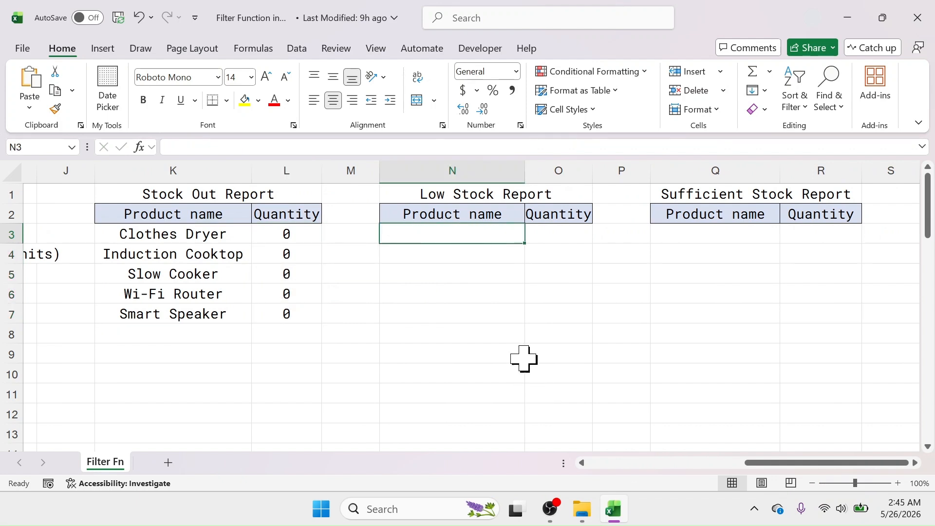
type("=FILTER(")
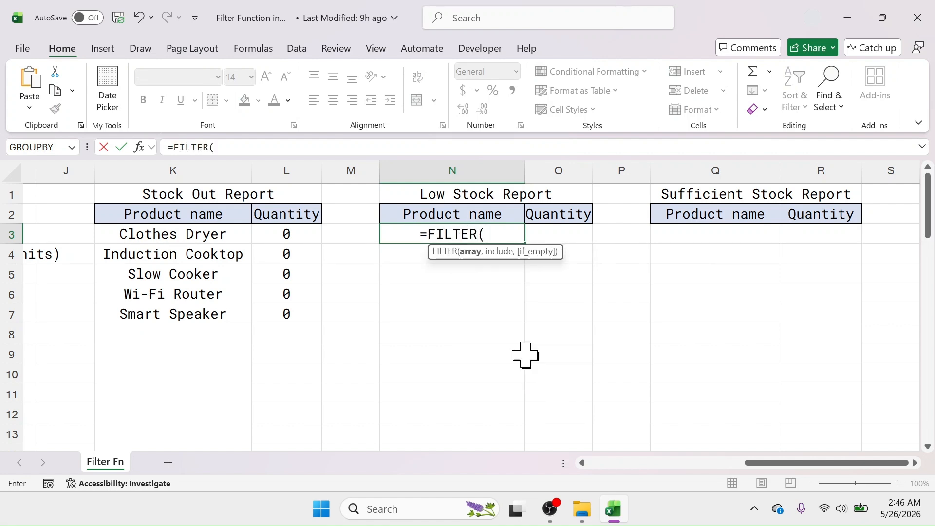
type("stock")
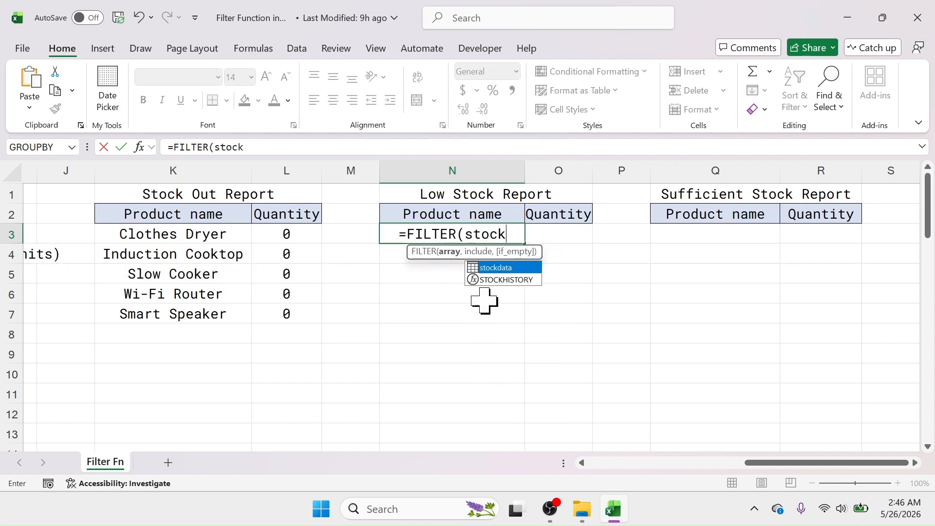
double_click(504, 268)
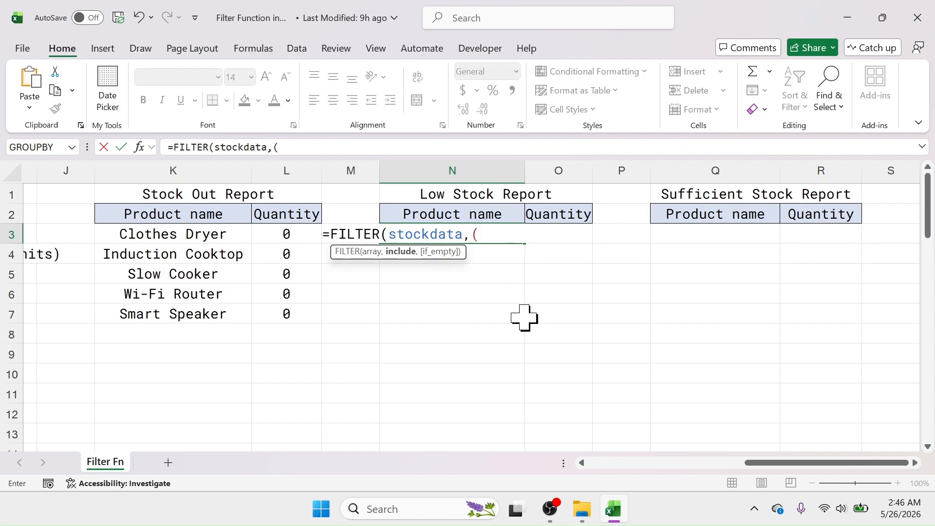
Step: Enter the first include condition of the N3 formula as (stockdata[Available Stock]>0
type("stoc")
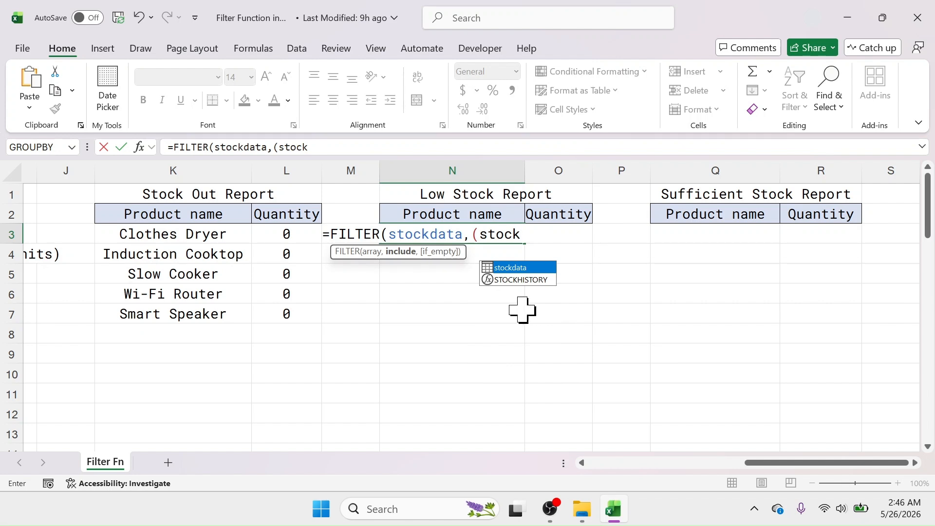
type("k")
double_click(511, 267)
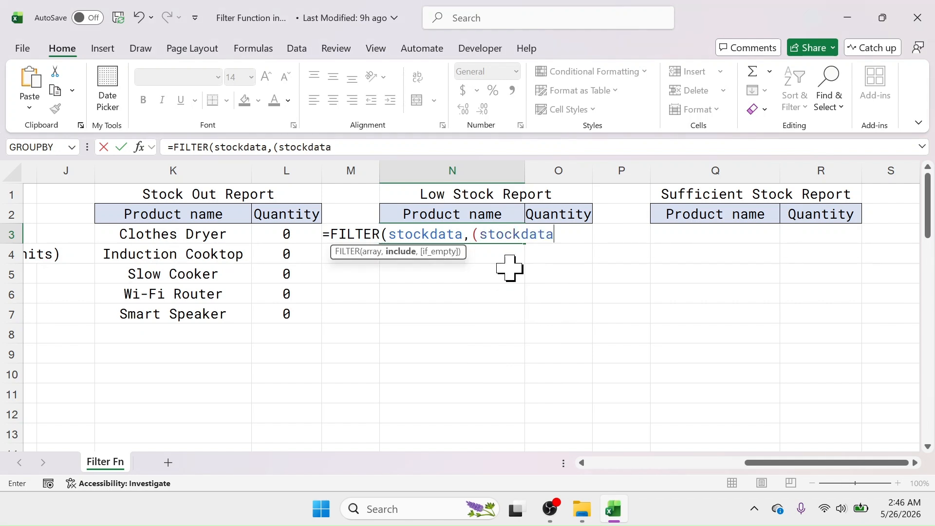
type("[")
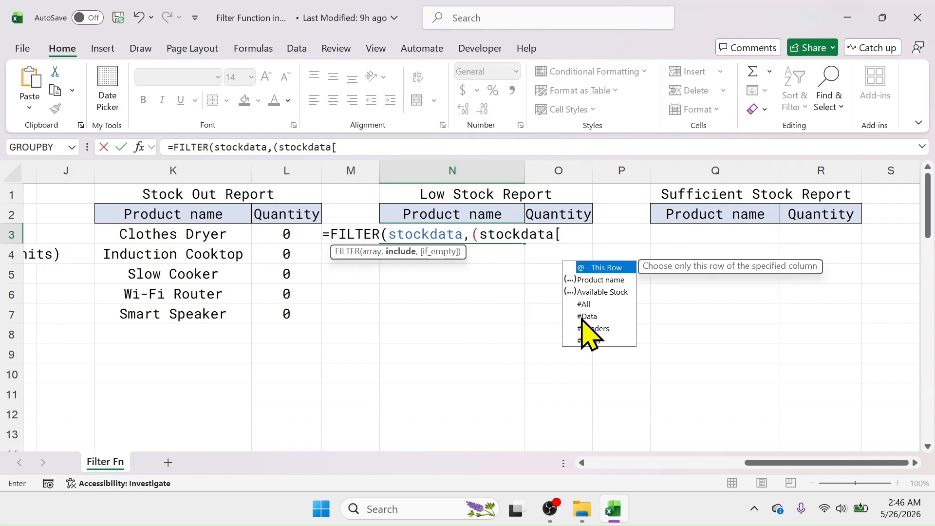
double_click(611, 292)
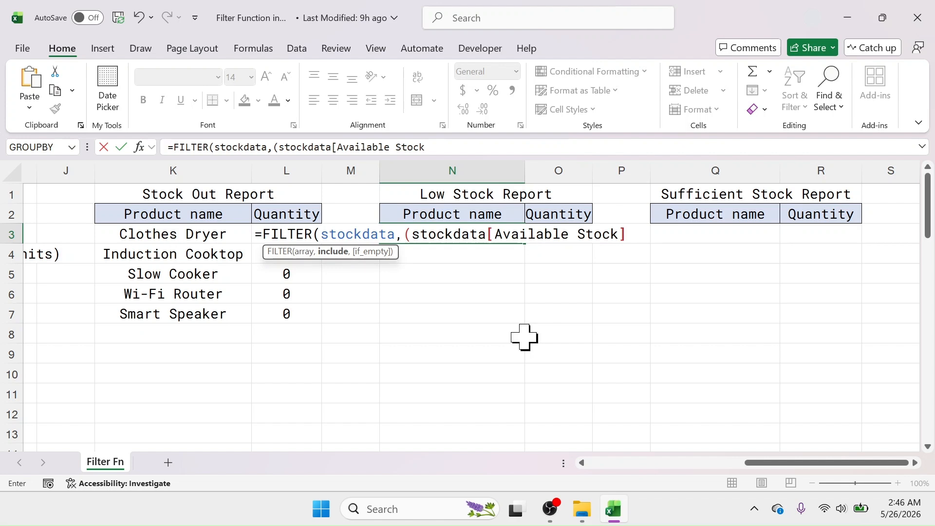
type("]>0")
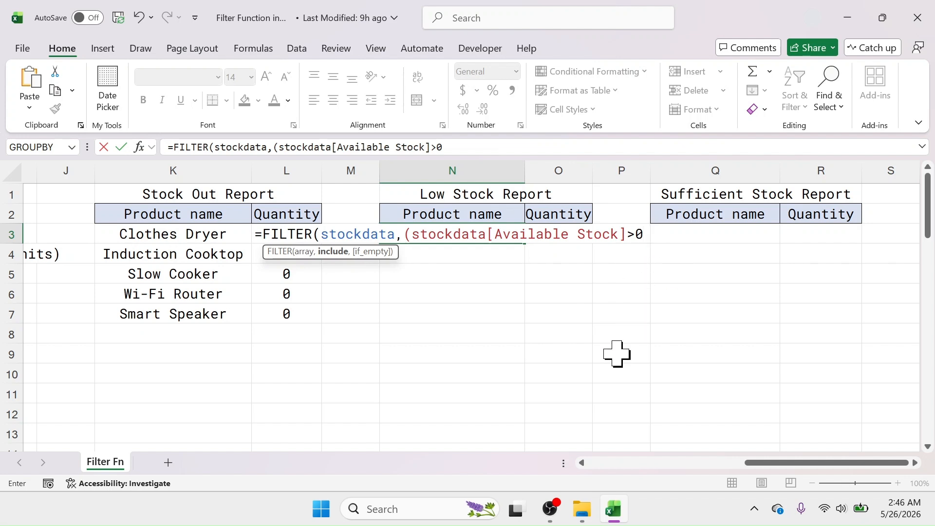
Step: Complete the N3 formula by multiplying by the second condition (stockdata[Available Stock]<20) and adding "not found" as the if_empty value
type(")*")
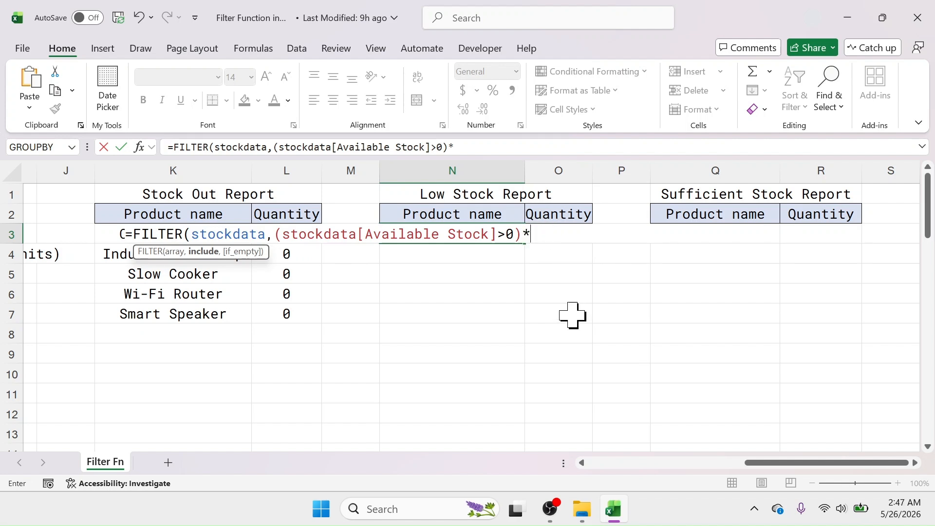
type("(")
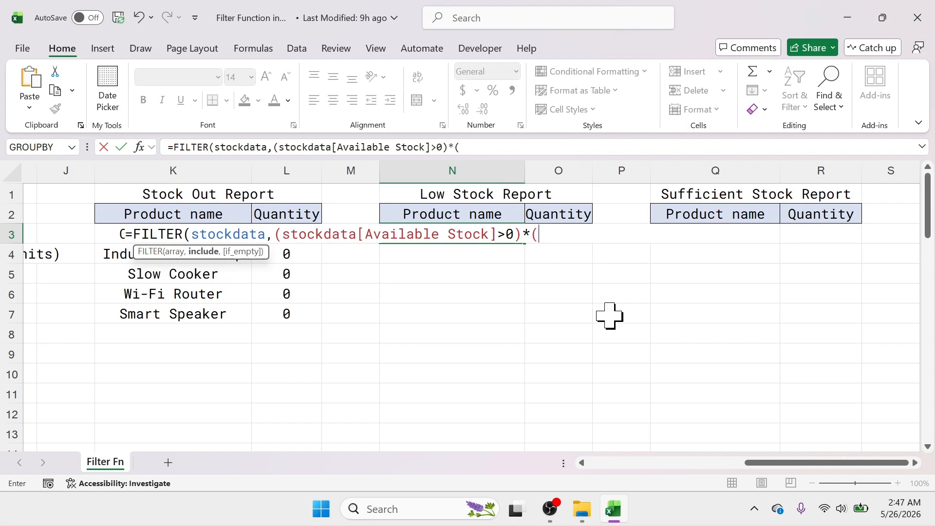
type("stock")
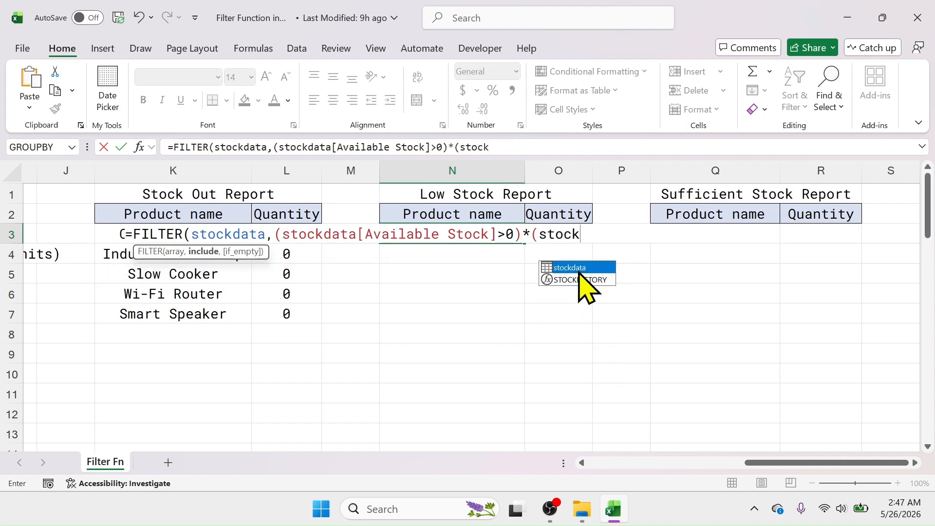
double_click(578, 267)
type("[")
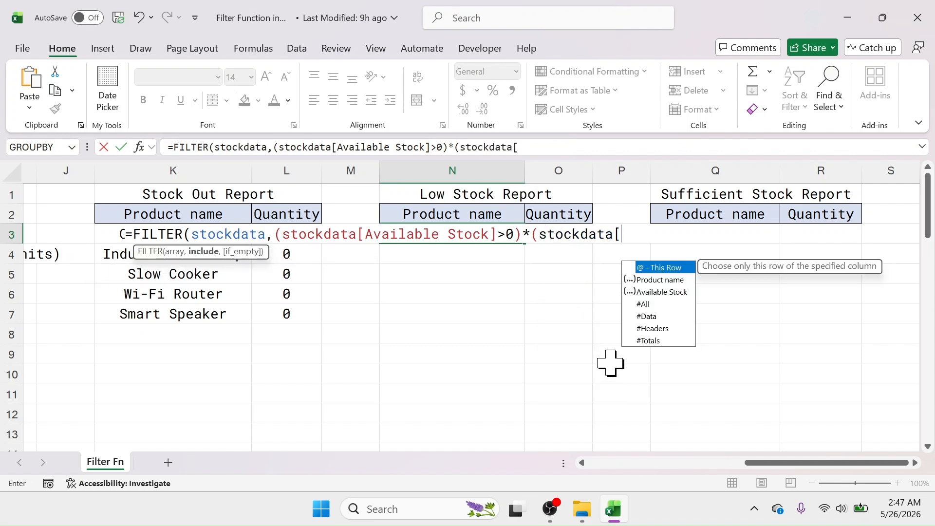
double_click(669, 292)
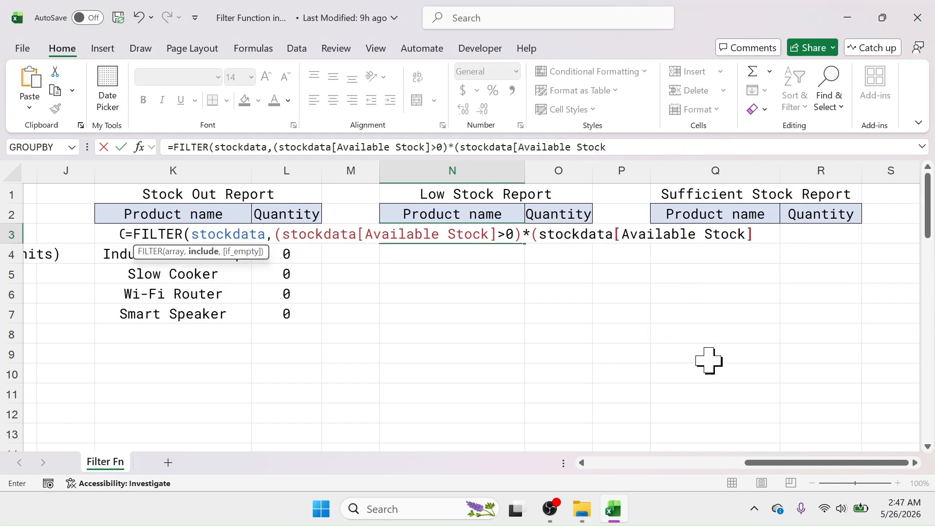
type("]<20")
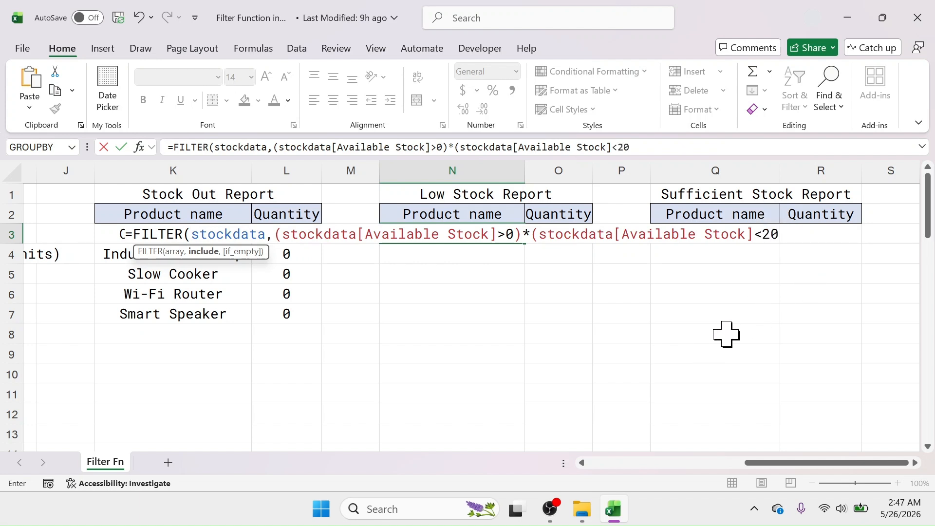
type("),\"not found")
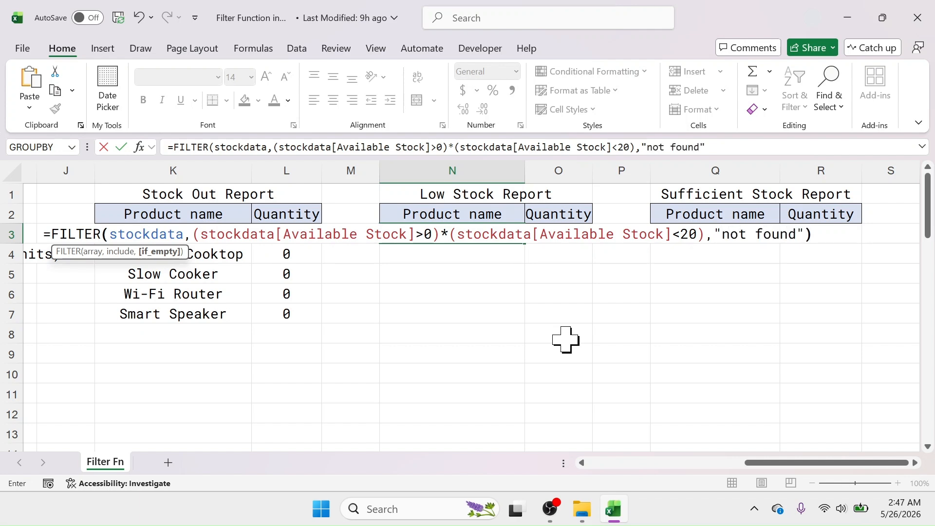
key("Return")
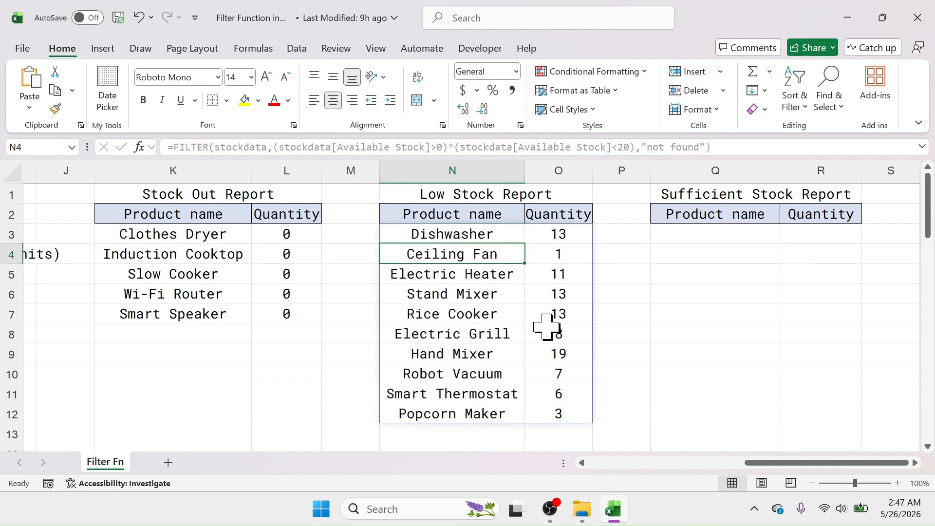
Step: Review the Low Stock Report's products and quantities against the requirement of more than 0 and fewer than 20 units
left_click(582, 235)
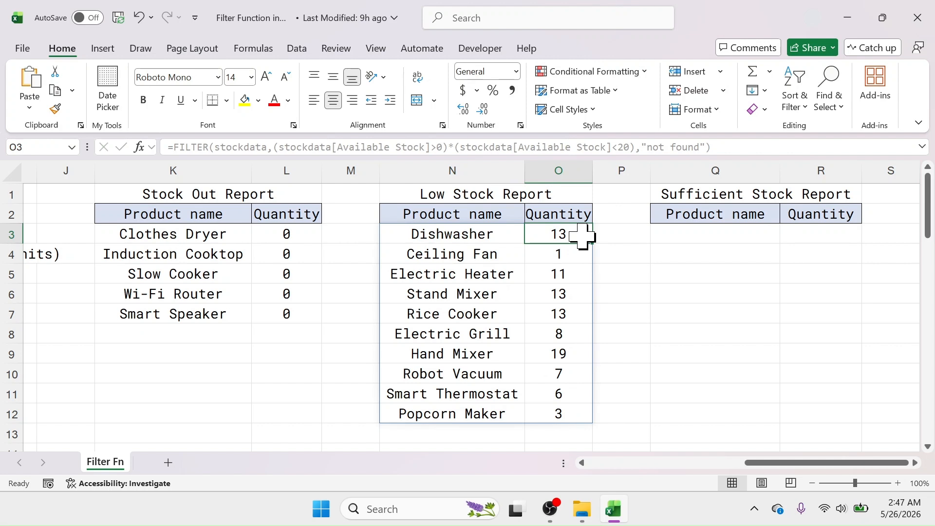
left_click_drag(767, 463, 663, 507)
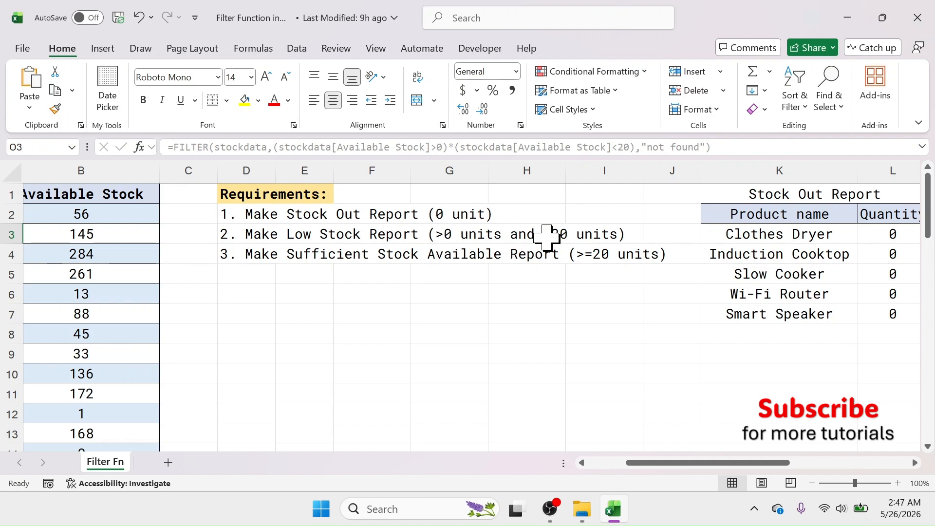
left_click_drag(720, 466, 841, 472)
left_click_drag(560, 236, 571, 411)
left_click_drag(480, 237, 471, 406)
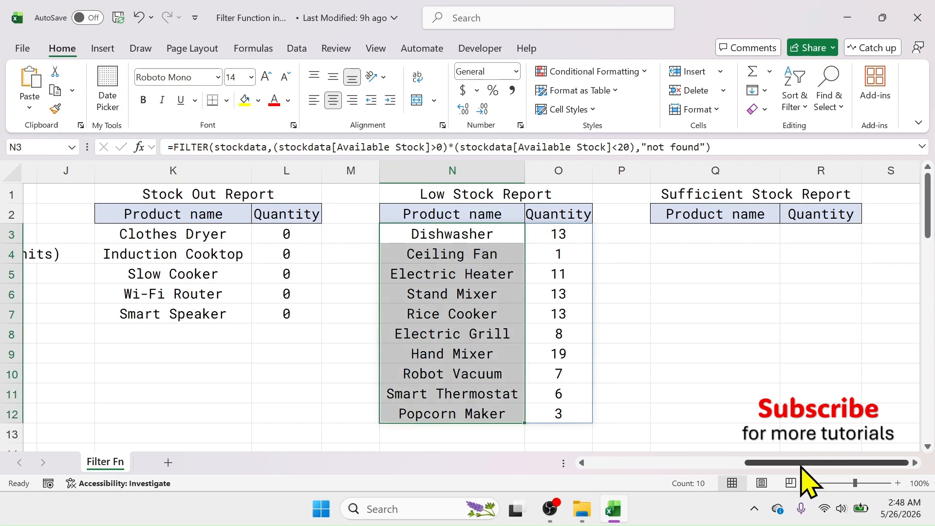
Step: Check the sufficient stock requirement and start a FILTER formula in cell Q3 with the stockdata table as its array
left_click_drag(801, 464, 704, 469)
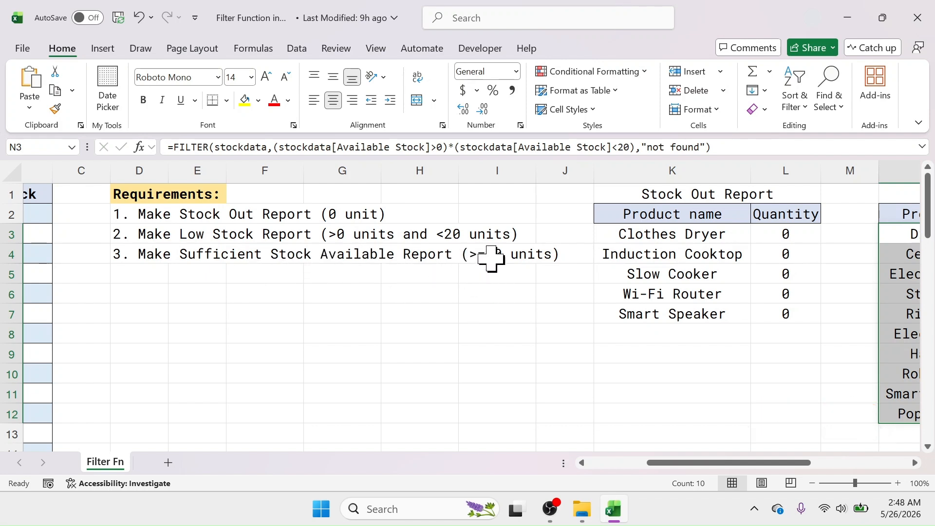
left_click_drag(741, 463, 914, 466)
left_click(915, 462)
left_click(916, 462)
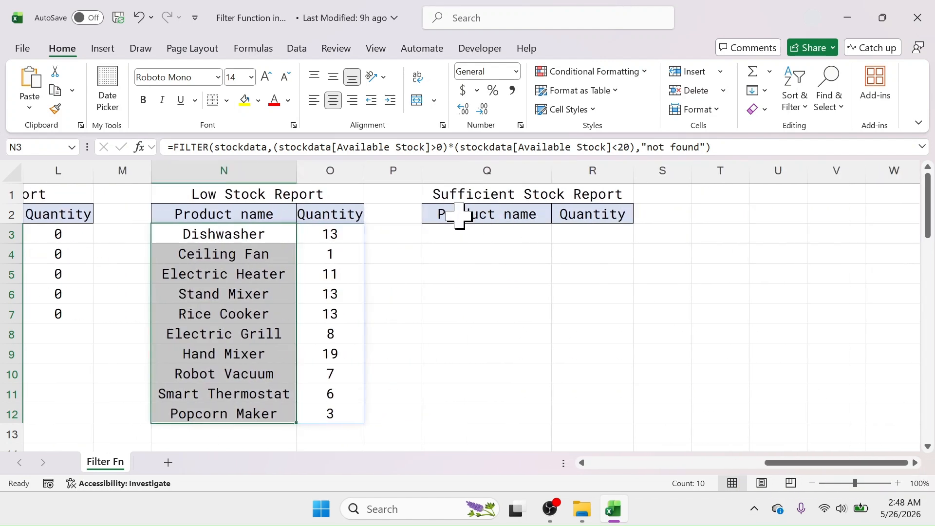
left_click(484, 234)
type("=FI")
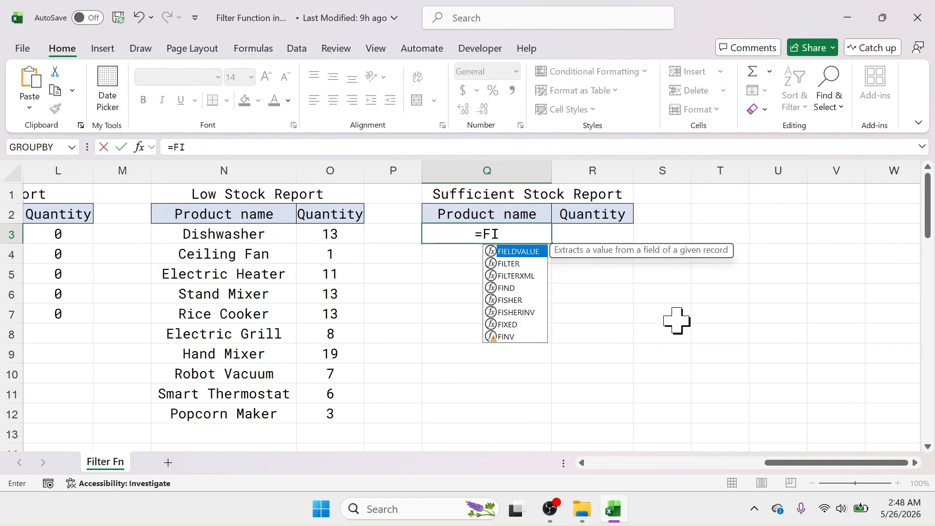
type("LTER(")
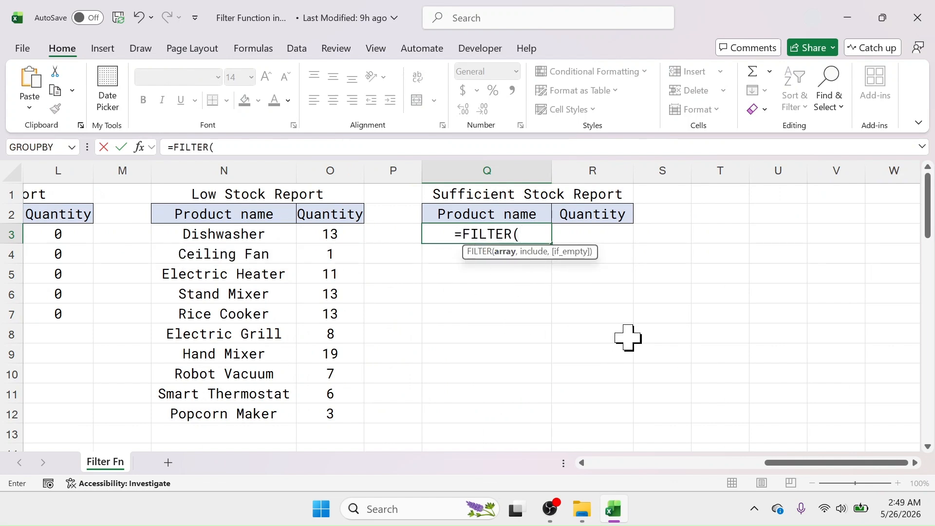
type("stoc")
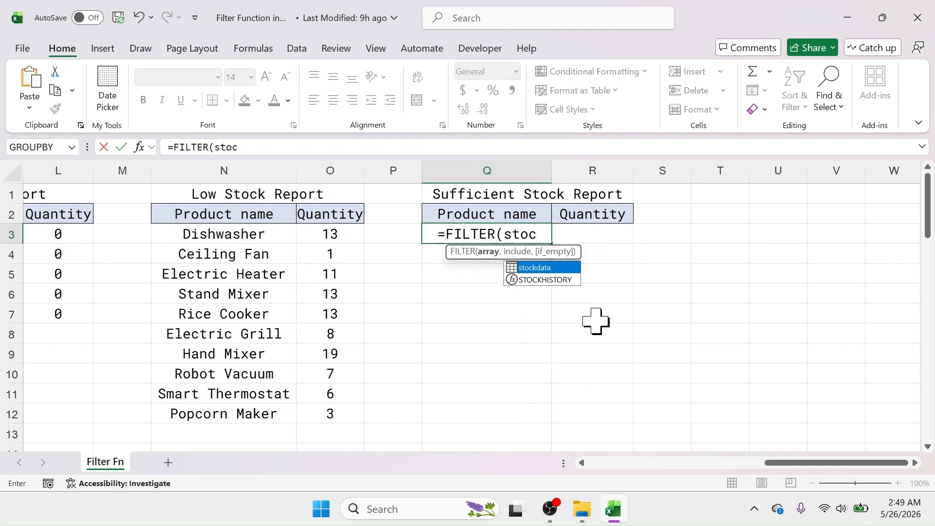
double_click(547, 271)
type(",")
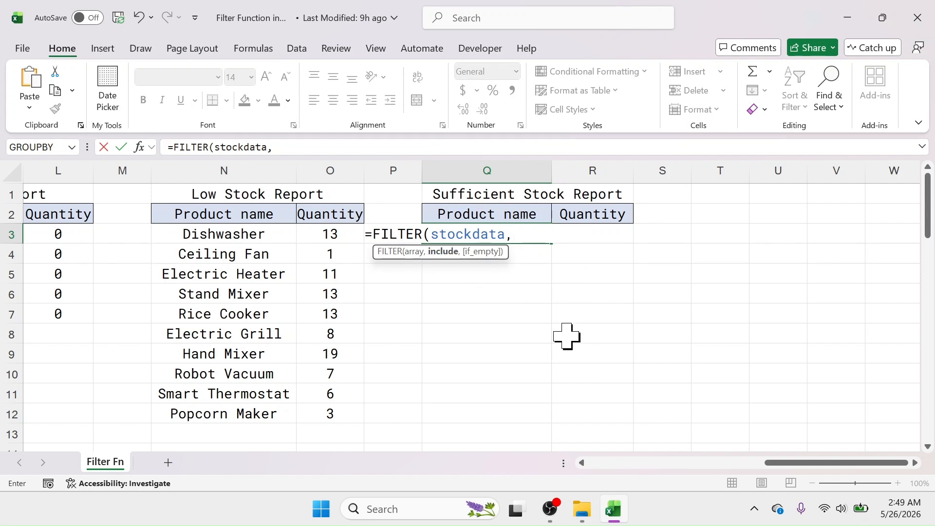
Step: Complete the Q3 formula with the include condition stockdata[Available Stock]>=20 and "not found" as the if_empty value
type("stock")
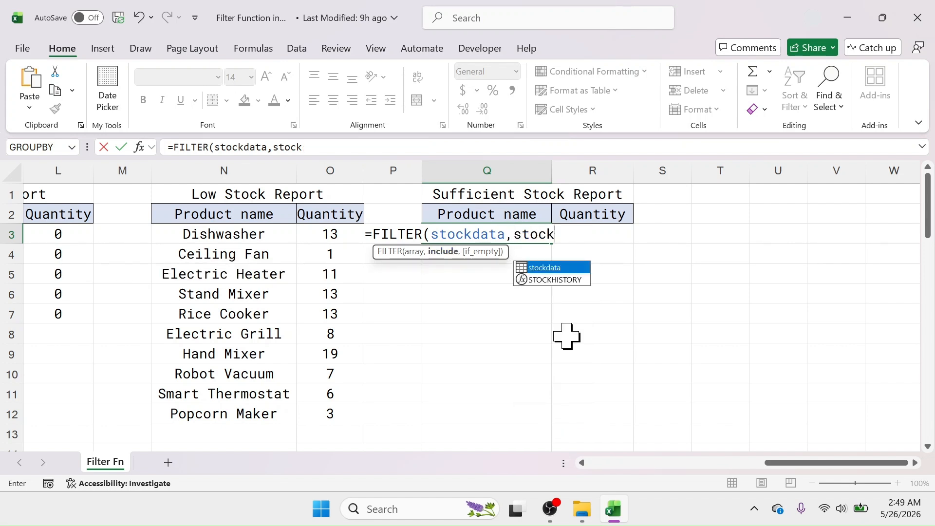
double_click(548, 267)
type("[")
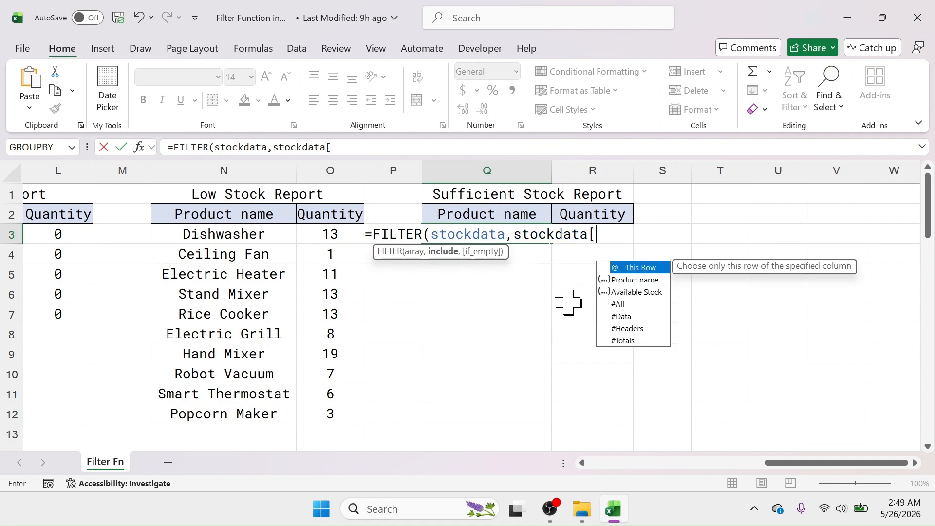
double_click(651, 292)
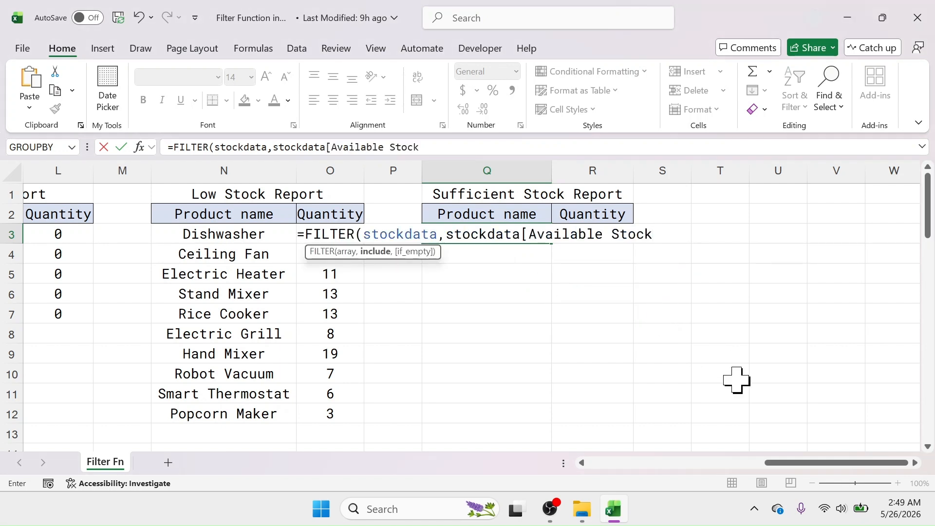
type("]")
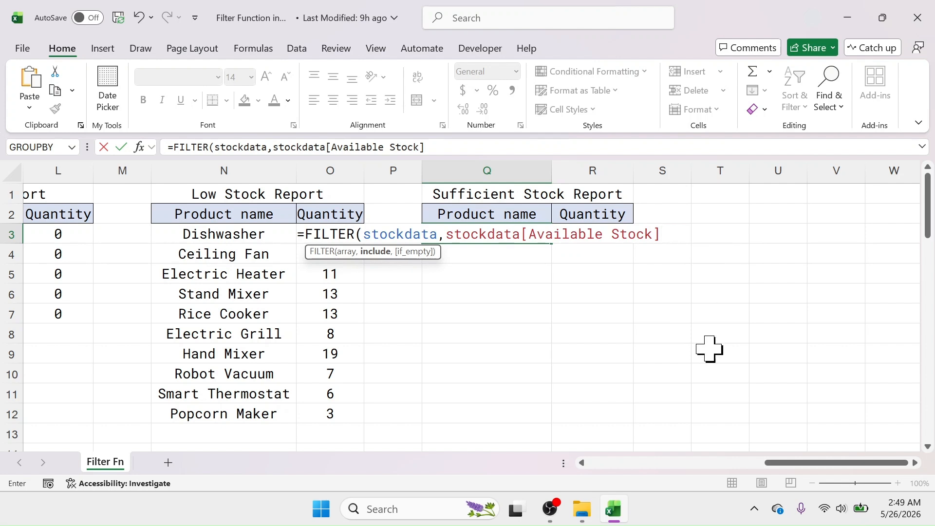
type(">=20")
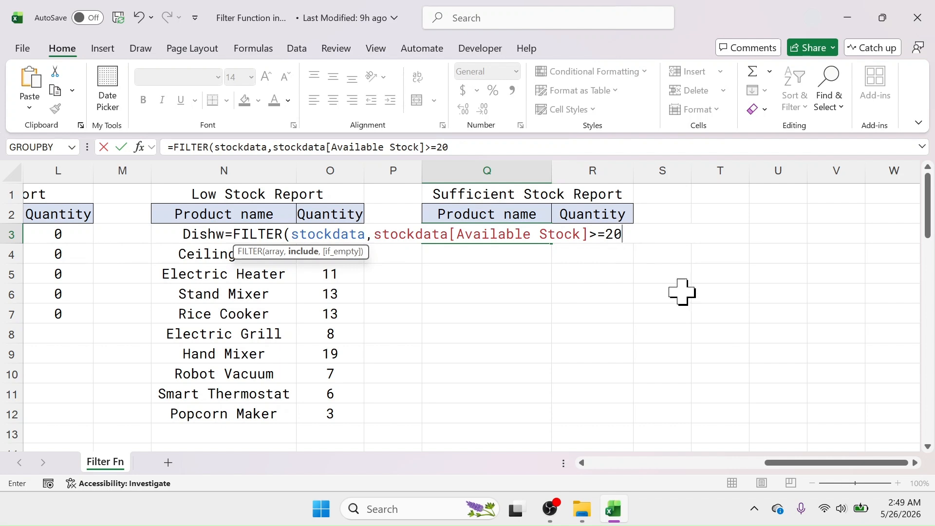
type(",")
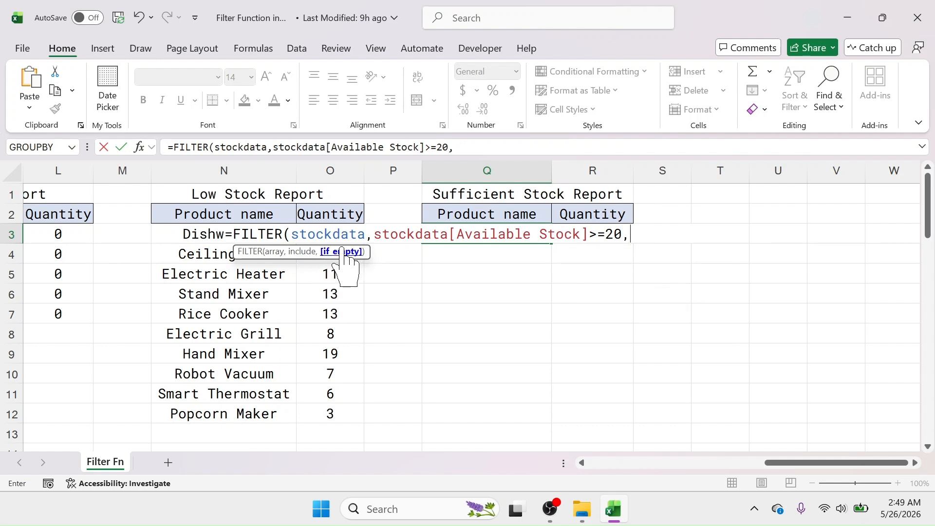
type("\"not found")
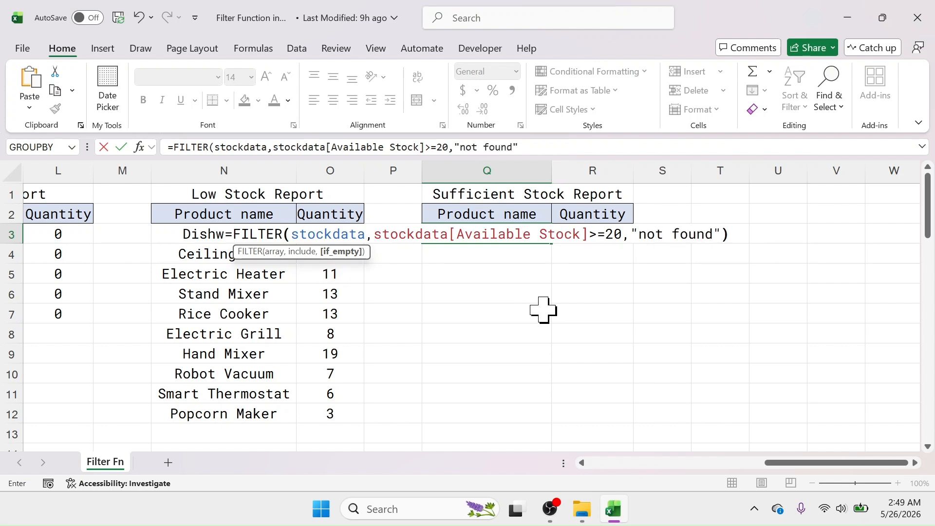
type("\")")
key("Return")
Step: Review the Sufficient Stock Report's products and quantities, and return to the source table and requirements list
left_click(584, 333)
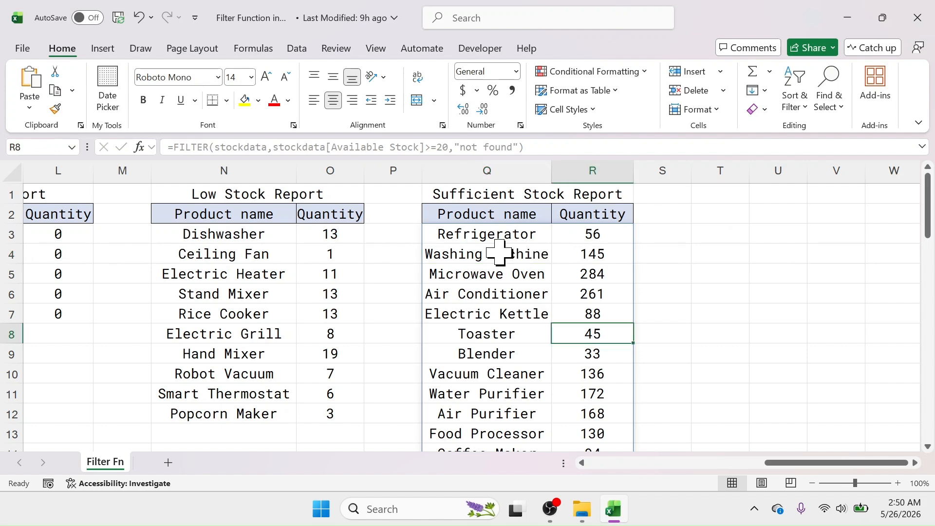
left_click_drag(491, 236, 589, 344)
scroll(587, 344, "up", 6)
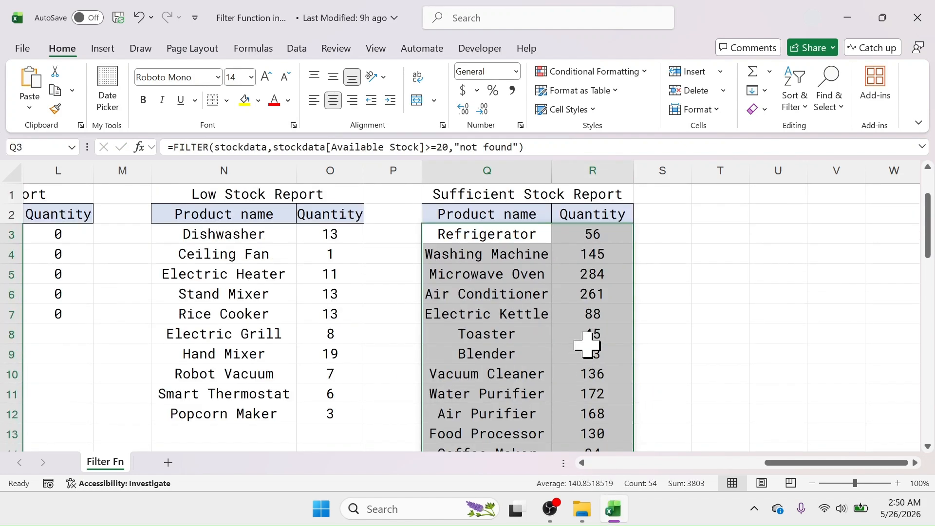
left_click(591, 314)
left_click_drag(805, 462, 611, 480)
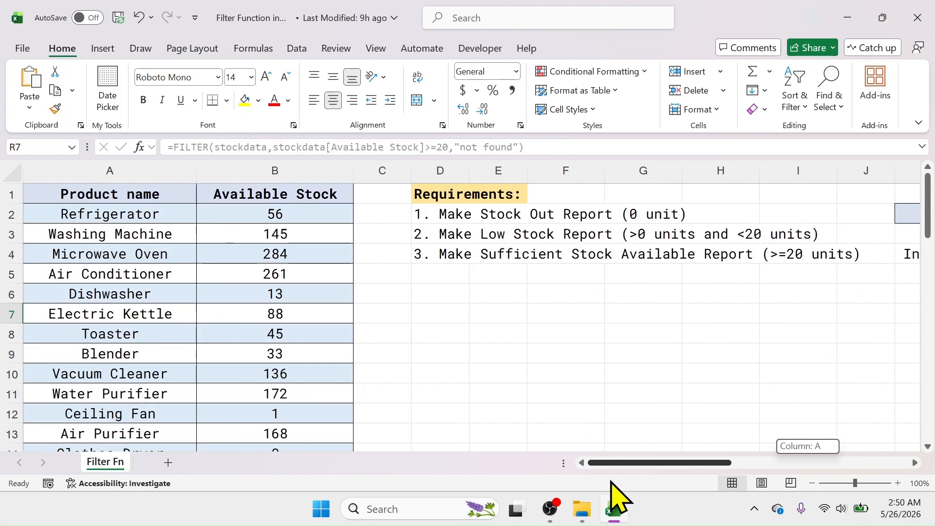
left_click(476, 318)
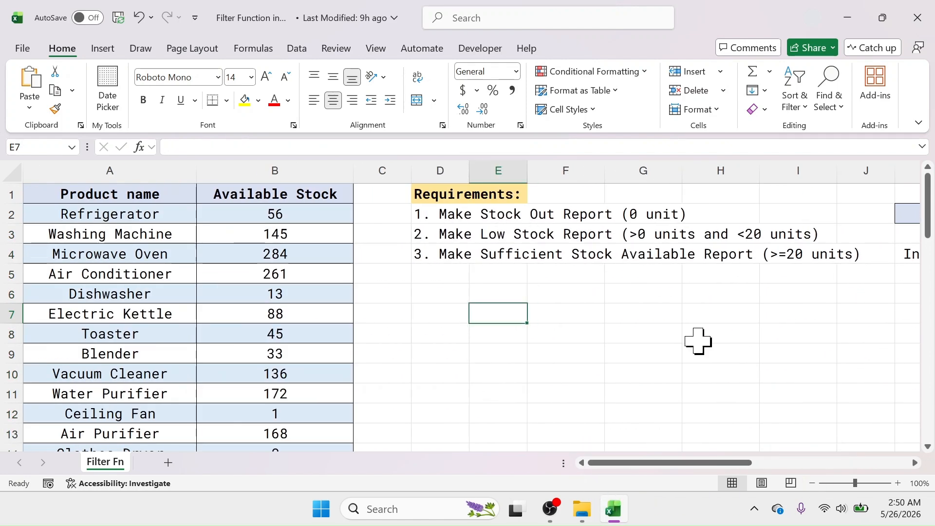